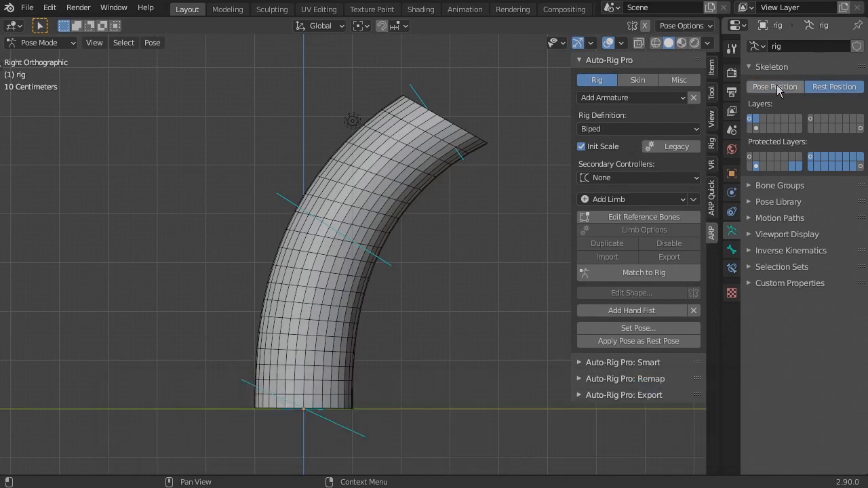
Switch the rig to Pose Position, and match the rig with the spline limb's Curve Smoothness set to 3.
{"action": "left_click", "coordinate": [817, 89]}
{"action": "left_click", "coordinate": [775, 87]}
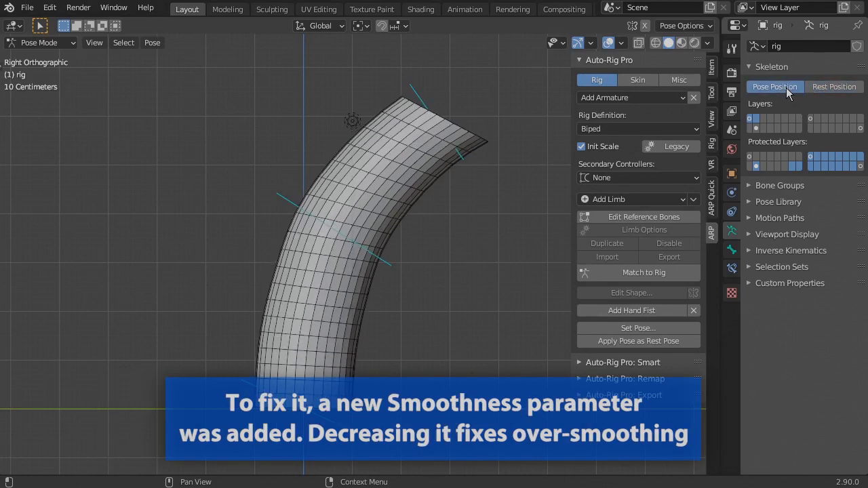
{"action": "left_click", "coordinate": [635, 218]}
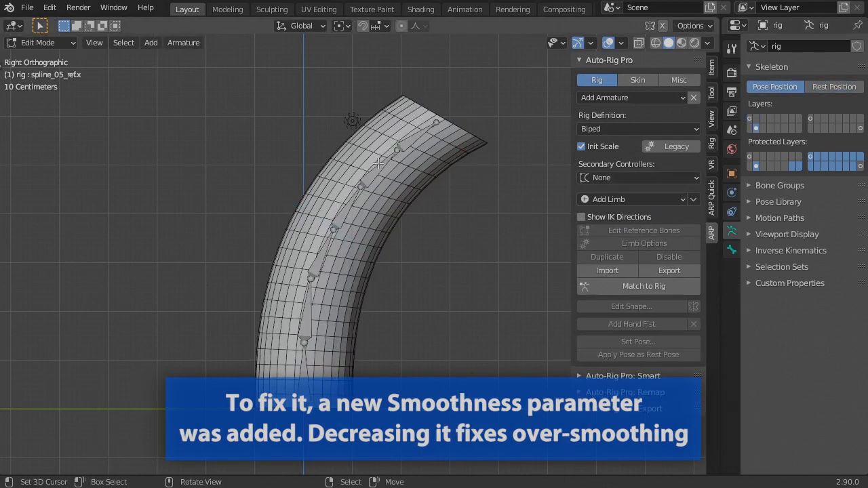
{"action": "left_click", "coordinate": [377, 164]}
{"action": "left_click", "coordinate": [657, 242]}
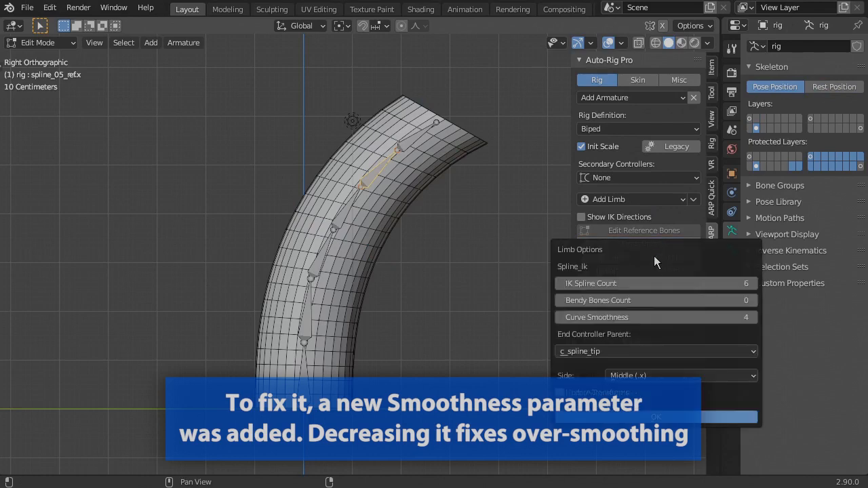
{"action": "left_click_drag", "start_coordinate": [695, 317], "coordinate": [683, 317]}
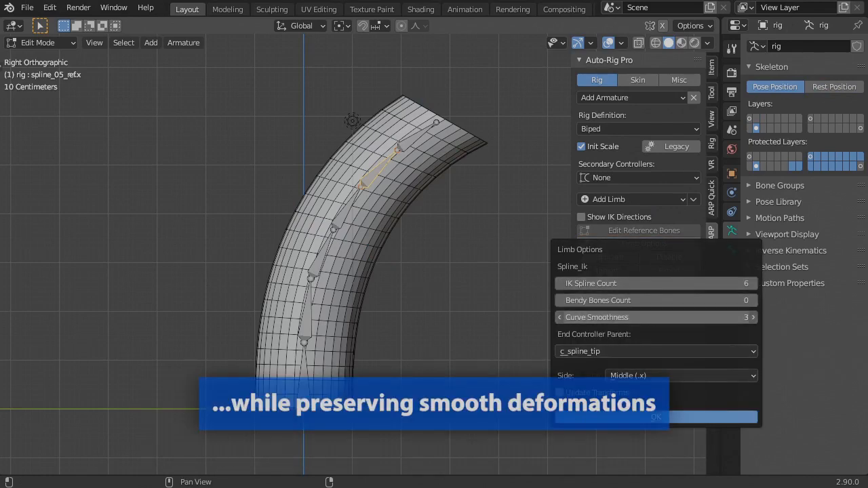
{"action": "left_click", "coordinate": [706, 416]}
{"action": "left_click", "coordinate": [650, 286]}
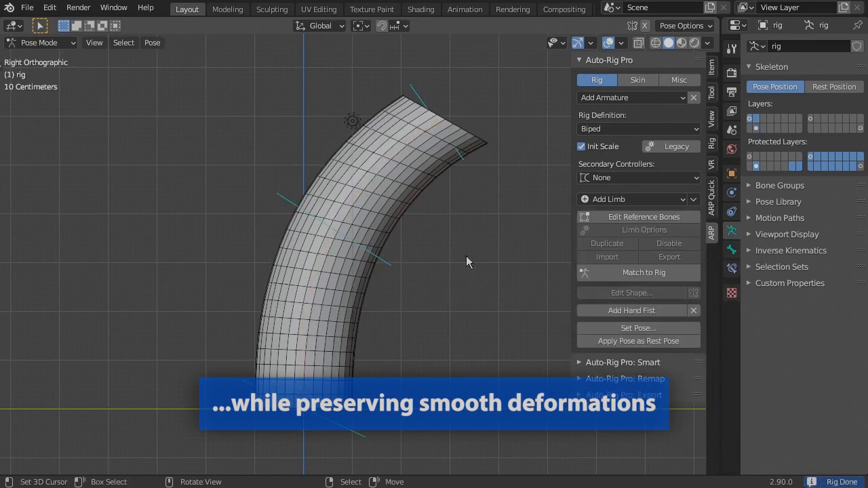
Compare the tube mesh's shape between Rest Position and Pose Position.
{"action": "left_click", "coordinate": [839, 87]}
{"action": "left_click", "coordinate": [786, 88]}
{"action": "left_click", "coordinate": [817, 91]}
{"action": "left_click", "coordinate": [774, 87]}
Move the c_spline_curvy.x controller in the middle of the tube about 0.04 m along Y and 0.08 m along Z.
{"action": "left_click", "coordinate": [384, 253]}
{"action": "key", "text": "g"}
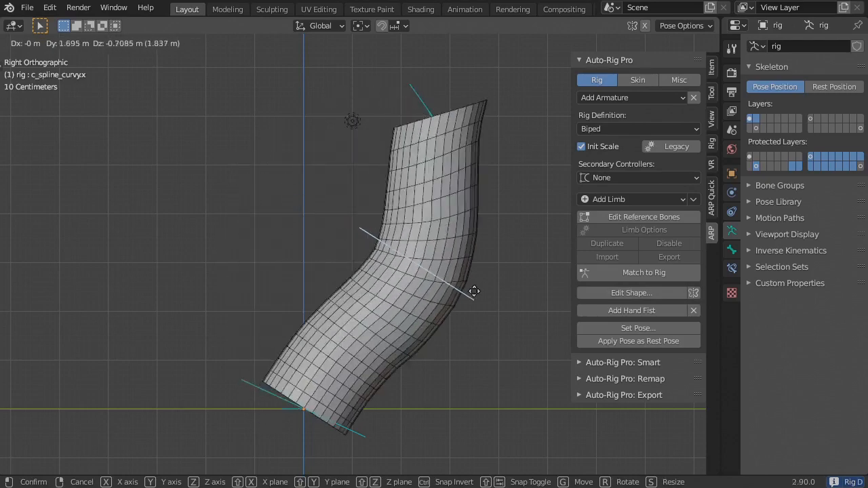
{"action": "left_click", "coordinate": [428, 254]}
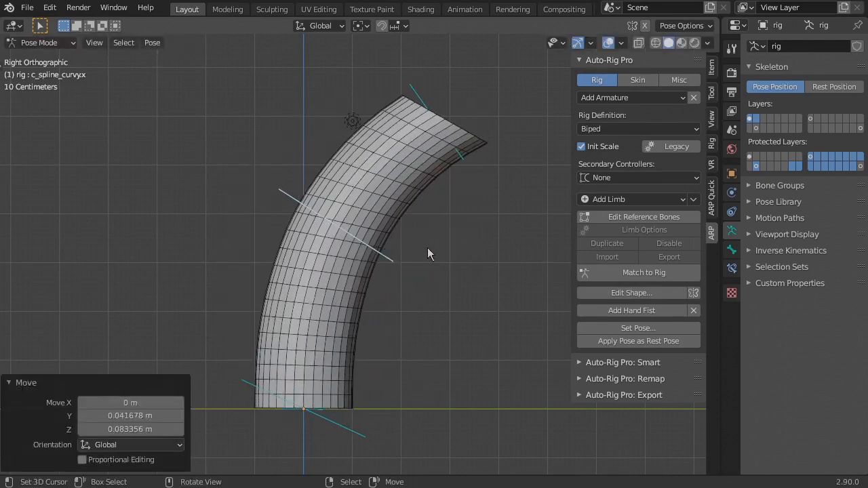
Try moving the c_spline_06.x controller near the tube's upper end in wireframe and in solid display.
{"action": "key", "text": "shift+z"}
{"action": "left_click", "coordinate": [394, 155]}
{"action": "key", "text": "g"}
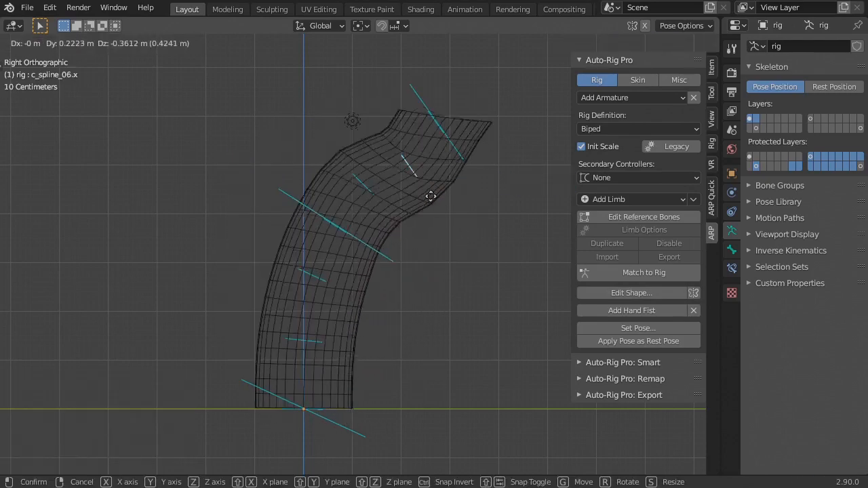
{"action": "key", "text": "Escape"}
{"action": "key", "text": "z"}
{"action": "left_click", "coordinate": [504, 203]}
{"action": "key", "text": "g"}
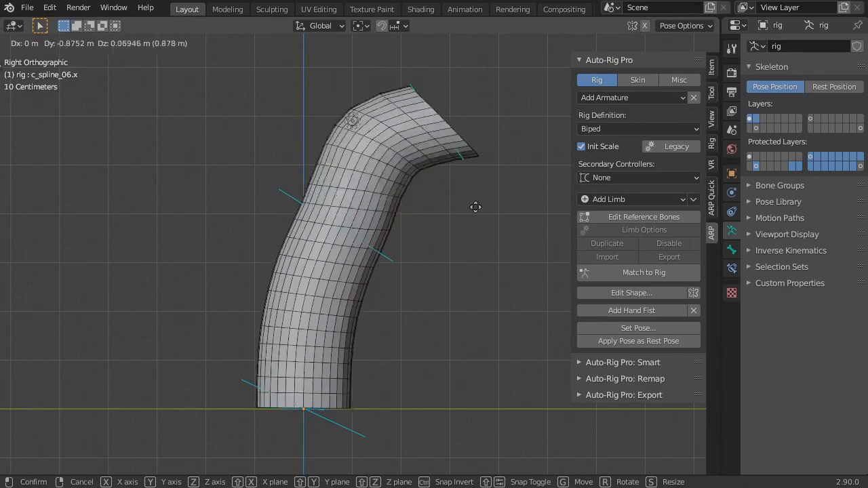
{"action": "right_click", "coordinate": [517, 265]}
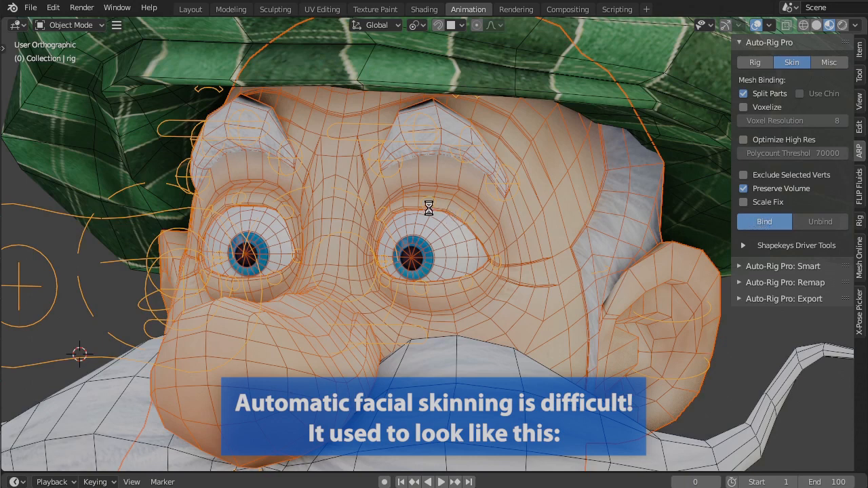
Try moving the eye target controller in Pose Mode to test how the eyeballs follow it.
{"action": "key", "text": "ctrl+Tab"}
{"action": "left_click", "coordinate": [55, 210]}
{"action": "key", "text": "g"}
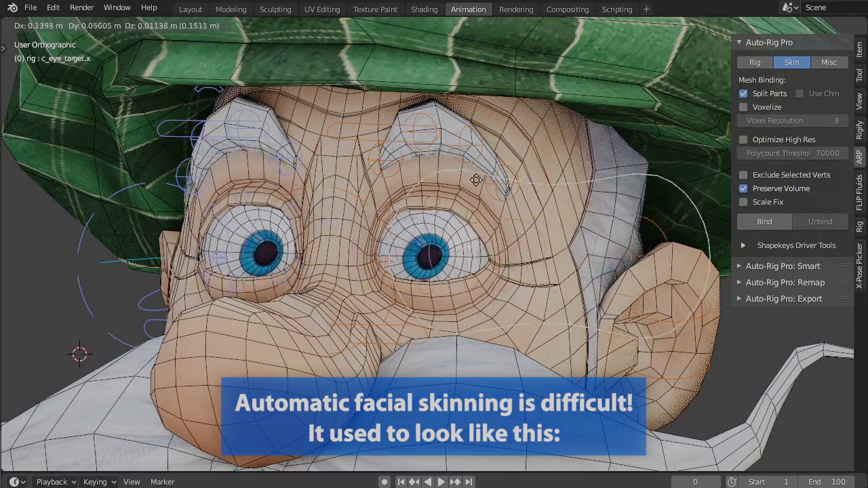
{"action": "right_click", "coordinate": [536, 171]}
Try moving the left eye's main upper and lower eyelid controllers to test the facial skinning, and leave Pose Mode.
{"action": "left_click", "coordinate": [354, 139]}
{"action": "key", "text": "g"}
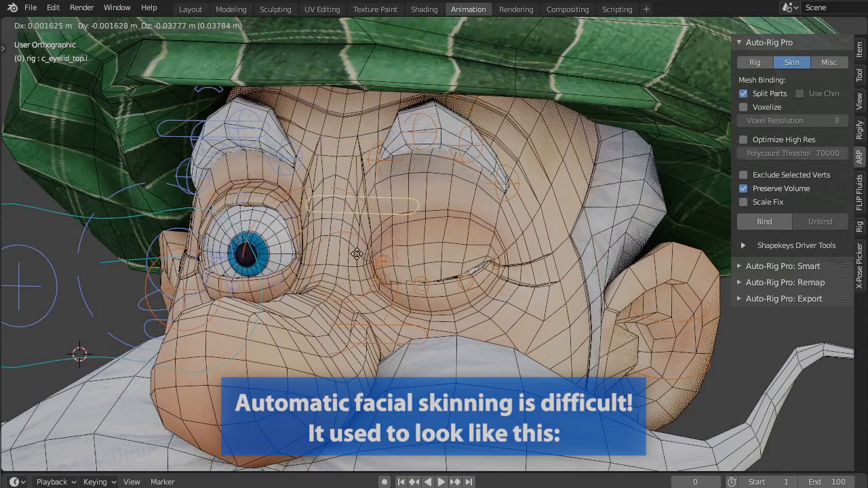
{"action": "right_click", "coordinate": [366, 248]}
{"action": "left_click", "coordinate": [392, 330]}
{"action": "key", "text": "g"}
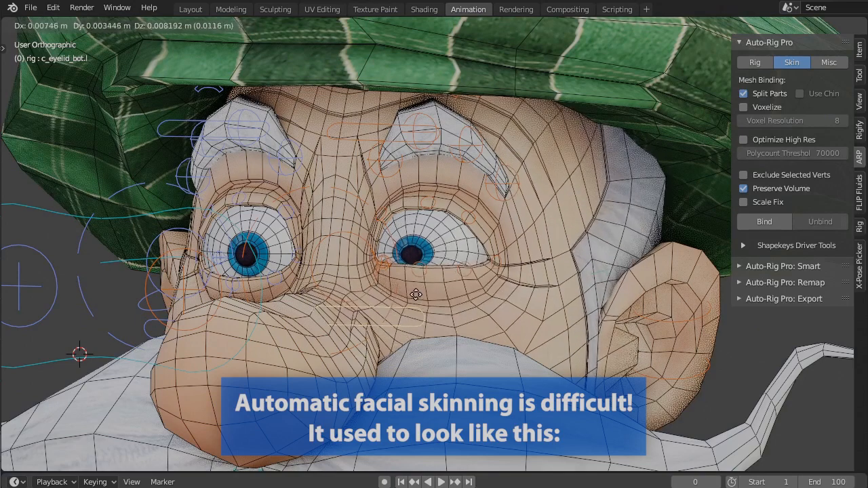
{"action": "right_click", "coordinate": [440, 288]}
{"action": "key", "text": "ctrl+Tab"}
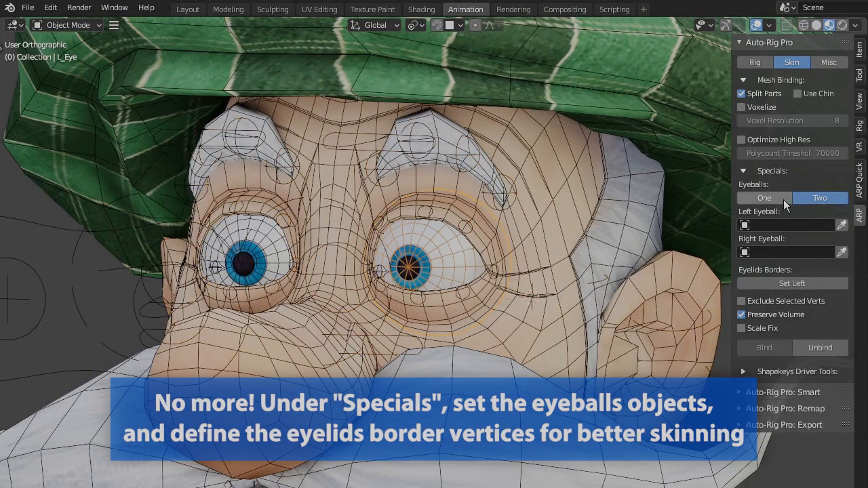
In the Specials binding settings, use two eyeballs and assign L_Eye as the left and R_Eye as the right eyeball.
{"action": "left_click", "coordinate": [743, 173]}
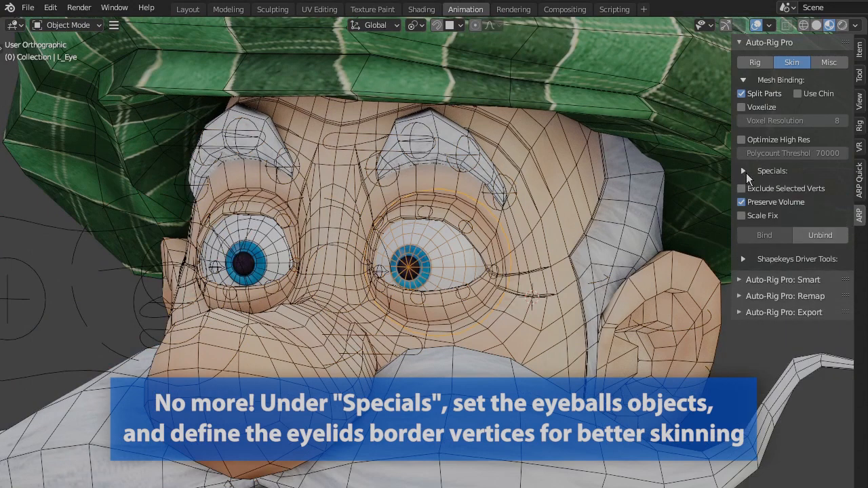
{"action": "left_click", "coordinate": [741, 171]}
{"action": "left_click", "coordinate": [772, 196]}
{"action": "left_click", "coordinate": [813, 197]}
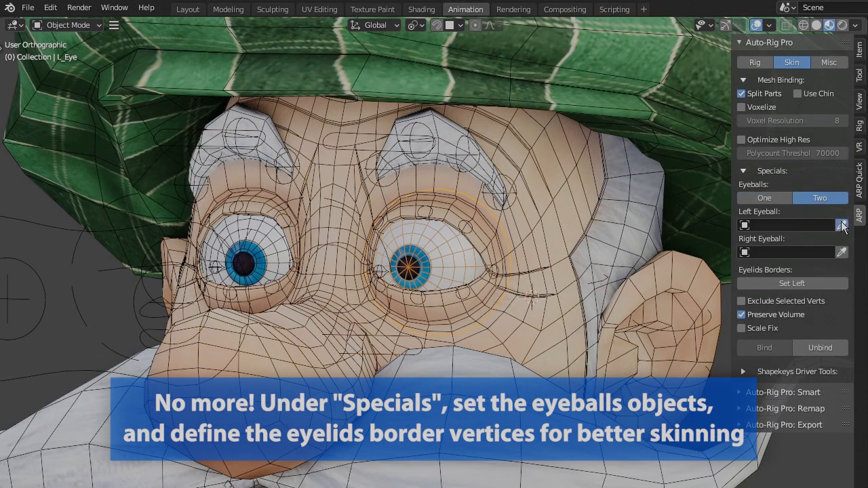
{"action": "left_click", "coordinate": [269, 235]}
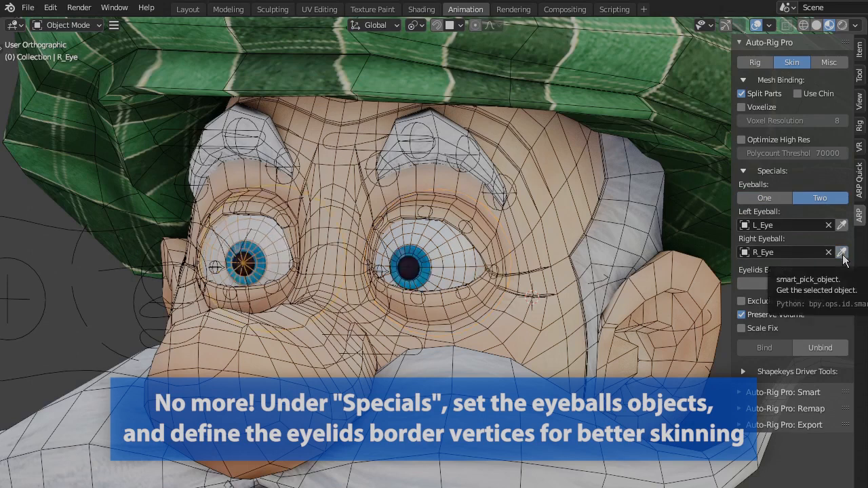
Define the left and right eyelid borders from the edge loops around the eyes of the Head mesh.
{"action": "left_click", "coordinate": [493, 248]}
{"action": "key", "text": "Tab"}
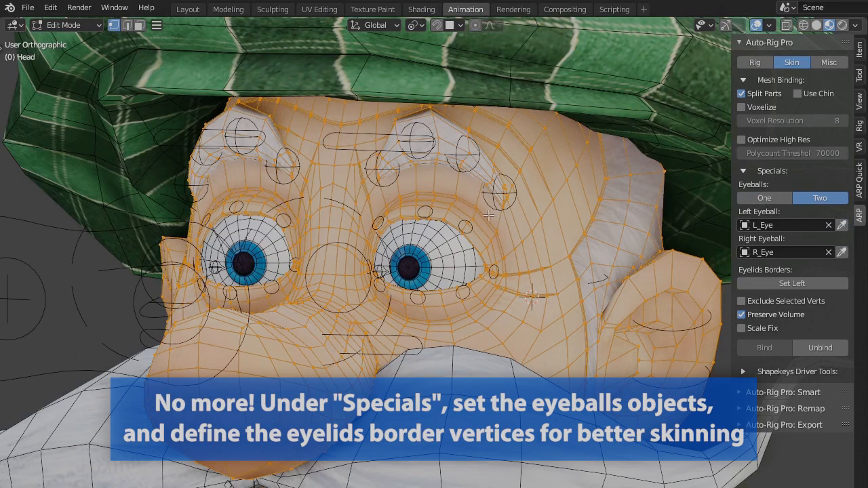
{"action": "left_click", "coordinate": [488, 216], "text": "alt"}
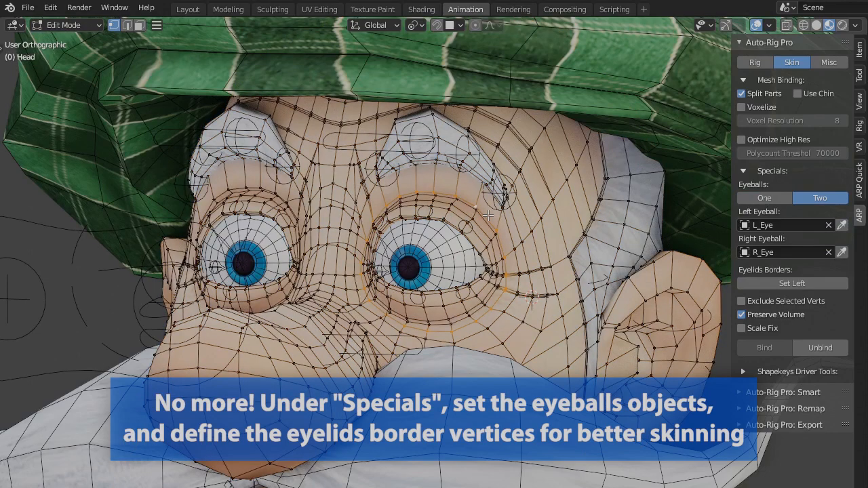
{"action": "left_click", "coordinate": [776, 282]}
{"action": "left_click", "coordinate": [272, 187], "text": "alt"}
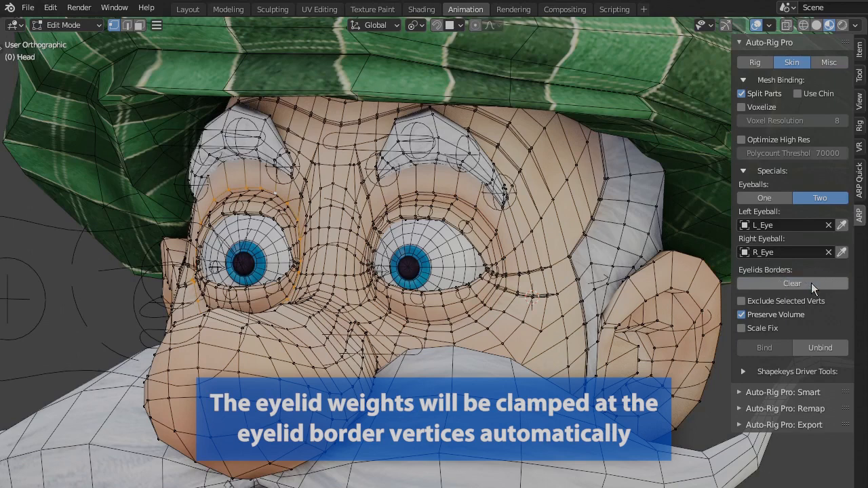
Bind the head and both eyeball objects to the rig in Object Mode.
{"action": "key", "text": "Tab"}
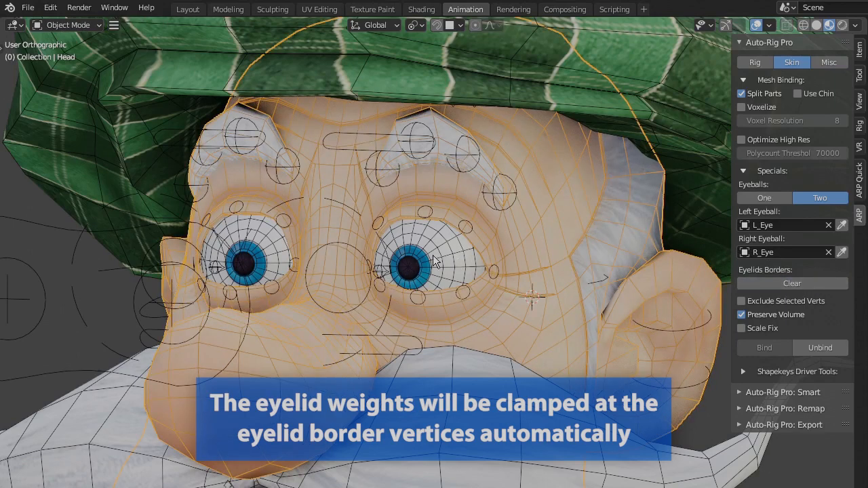
{"action": "left_click", "coordinate": [447, 257], "text": "shift"}
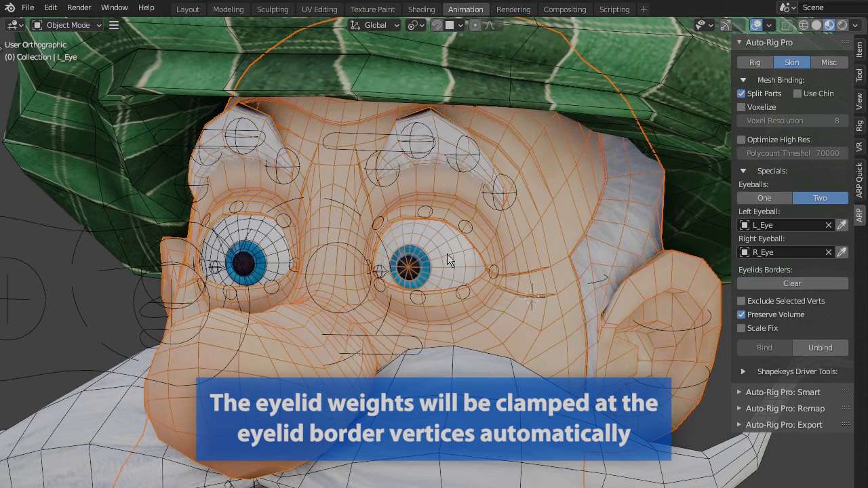
{"action": "left_click", "coordinate": [283, 226], "text": "shift"}
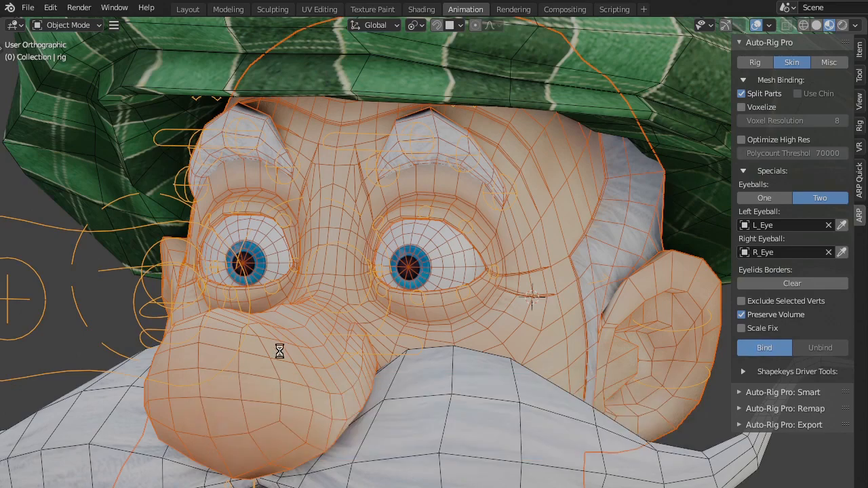
Try moving the eye target and the left upper eyelid controller to test the new skinning.
{"action": "key", "text": "g"}
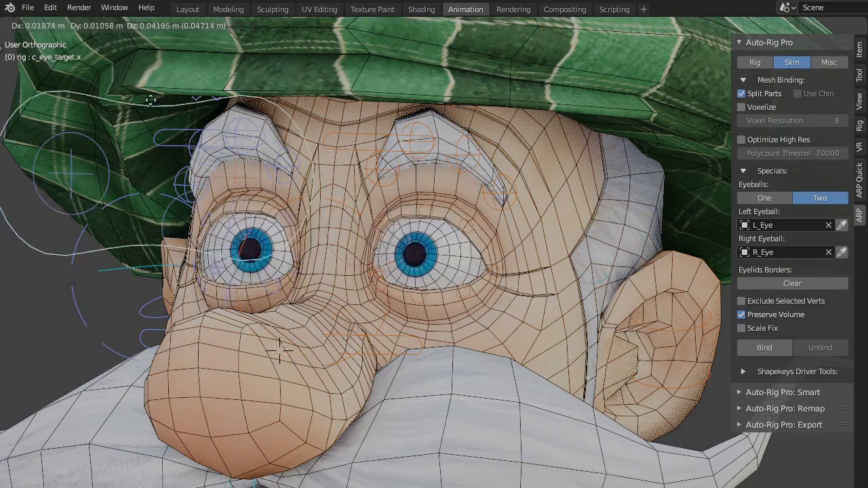
{"action": "right_click", "coordinate": [186, 258]}
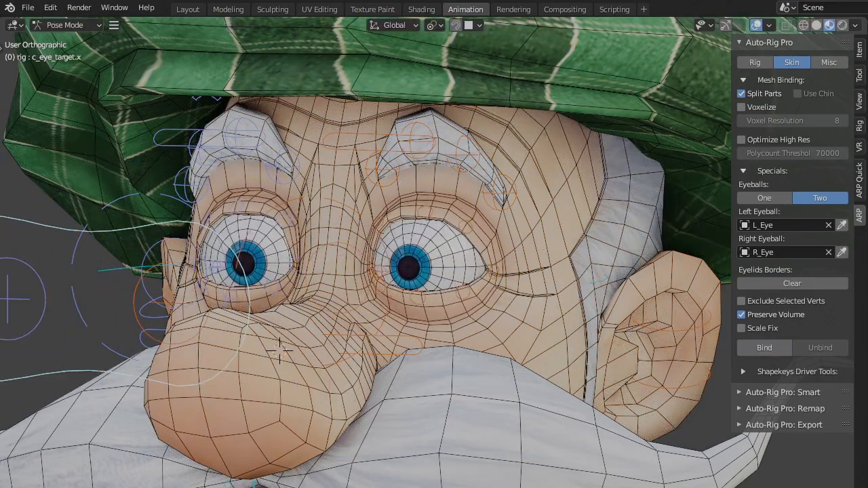
{"action": "left_click", "coordinate": [393, 143]}
{"action": "key", "text": "g"}
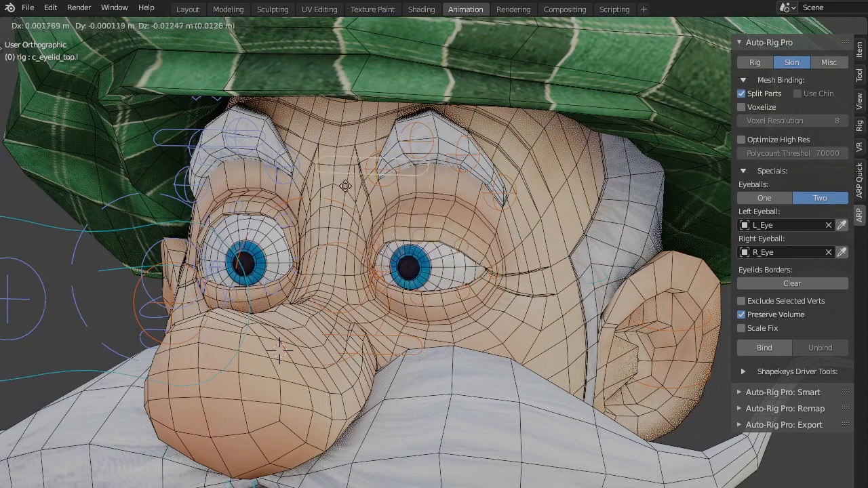
{"action": "right_click", "coordinate": [338, 234]}
{"action": "key", "text": "g"}
{"action": "right_click", "coordinate": [379, 329]}
Try moving the left lower eyelid controller and the right upper eyelid controller.
{"action": "left_click", "coordinate": [392, 334]}
{"action": "key", "text": "g"}
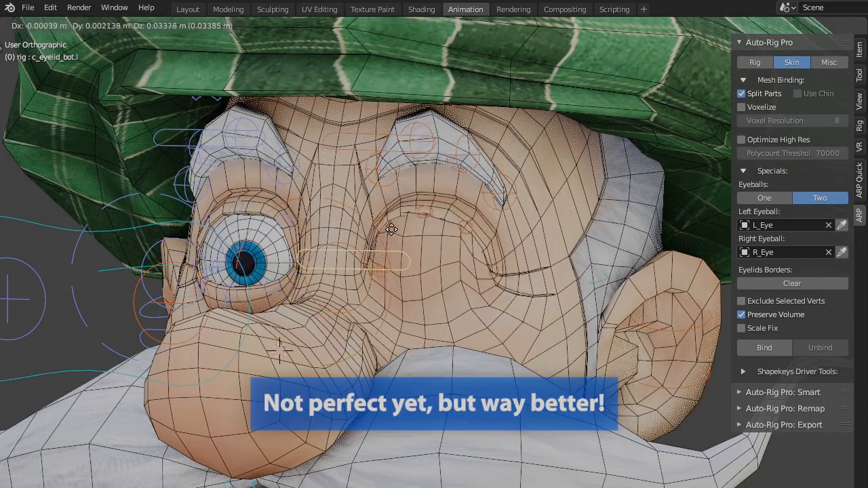
{"action": "right_click", "coordinate": [185, 143]}
{"action": "key", "text": "g"}
{"action": "right_click", "coordinate": [189, 243]}
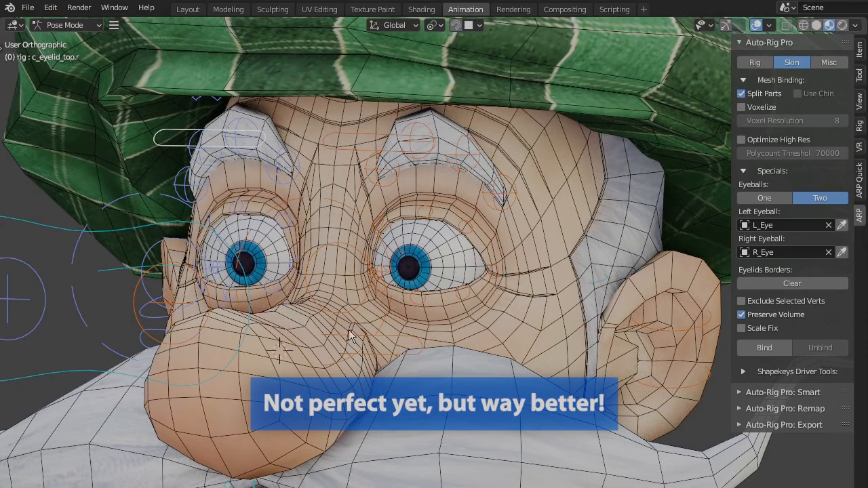
Try moving the left eye's small lower-middle eyelid controller and its outer corner controller.
{"action": "left_click", "coordinate": [423, 298]}
{"action": "key", "text": "g"}
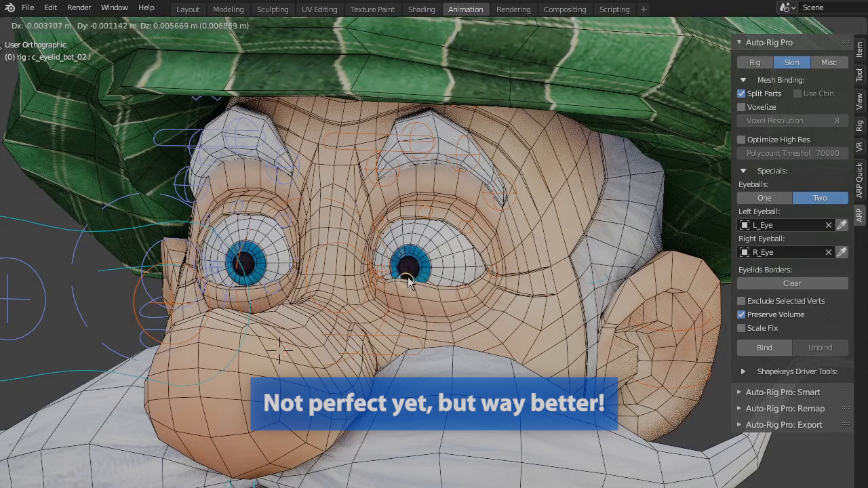
{"action": "right_click", "coordinate": [469, 288]}
{"action": "left_click", "coordinate": [488, 276]}
{"action": "key", "text": "g"}
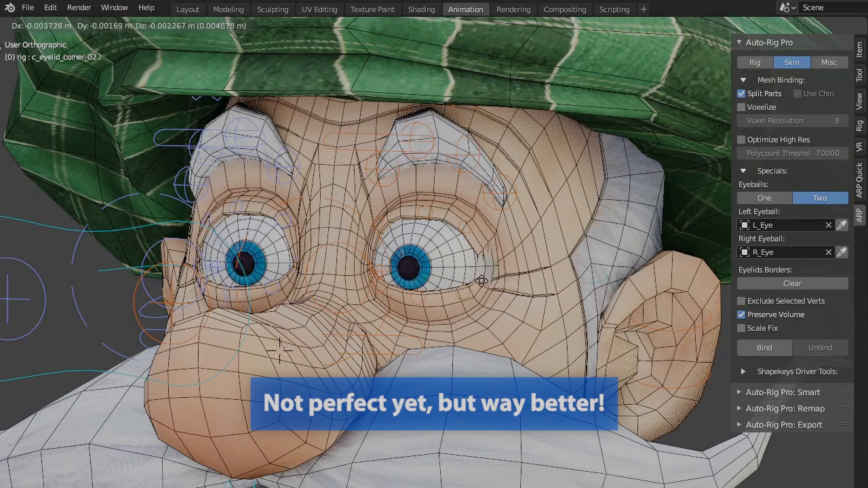
{"action": "right_click", "coordinate": [483, 283]}
Try moving the three small upper eyelid controllers of the left eye, from the outer to the inner one.
{"action": "key", "text": "g"}
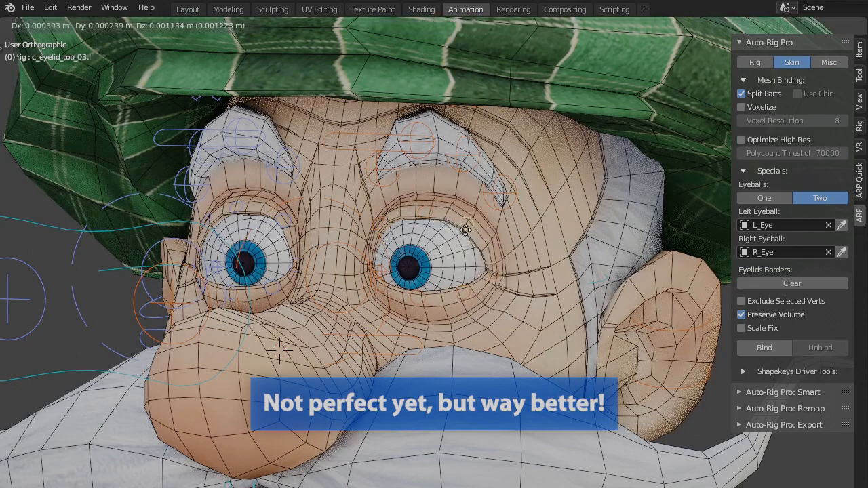
{"action": "right_click", "coordinate": [418, 218]}
{"action": "left_click", "coordinate": [418, 218]}
{"action": "key", "text": "g"}
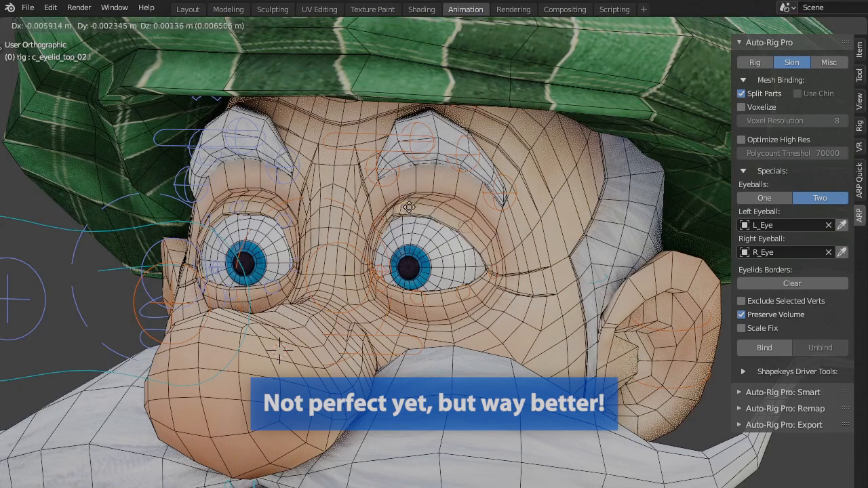
{"action": "right_click", "coordinate": [350, 265]}
{"action": "left_click", "coordinate": [377, 225]}
{"action": "key", "text": "g"}
{"action": "right_click", "coordinate": [376, 233]}
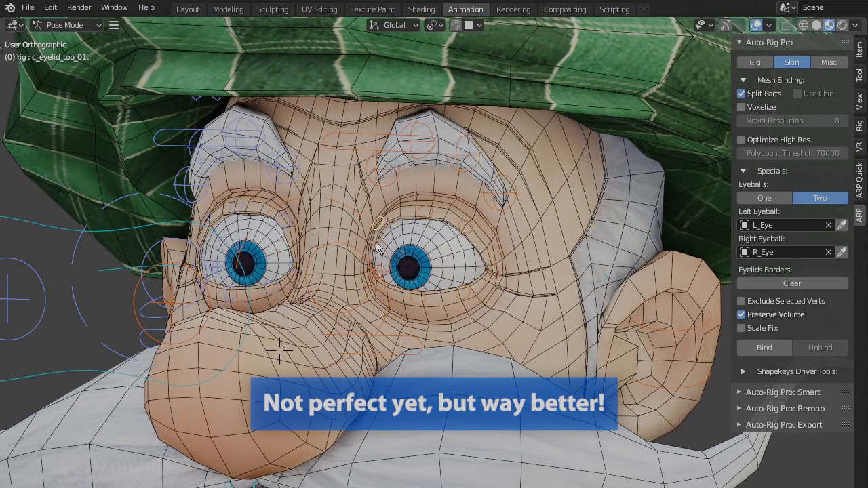
Try moving the small controllers around the left eye's inner corner and inner eyebrow.
{"action": "key", "text": "g"}
{"action": "right_click", "coordinate": [375, 304]}
{"action": "left_click", "coordinate": [386, 164]}
{"action": "key", "text": "g"}
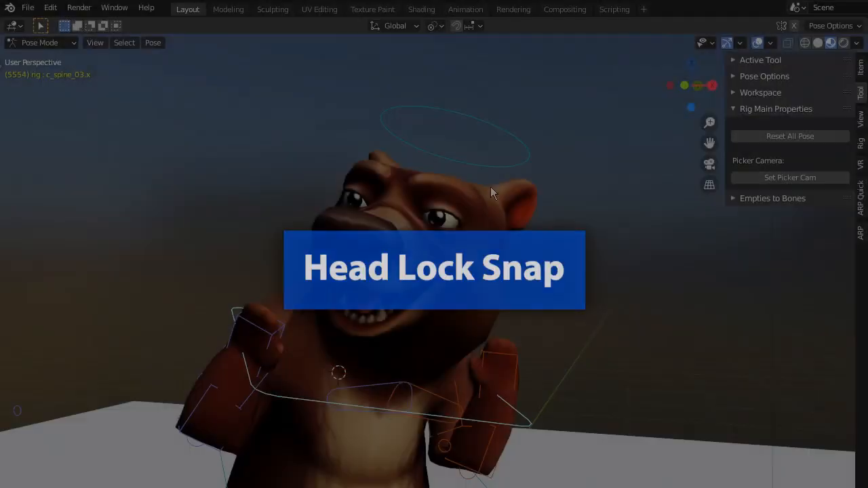
Rotate the bear's upper spine controller, then snap the head lock off on the head controller.
{"action": "key", "text": "r"}
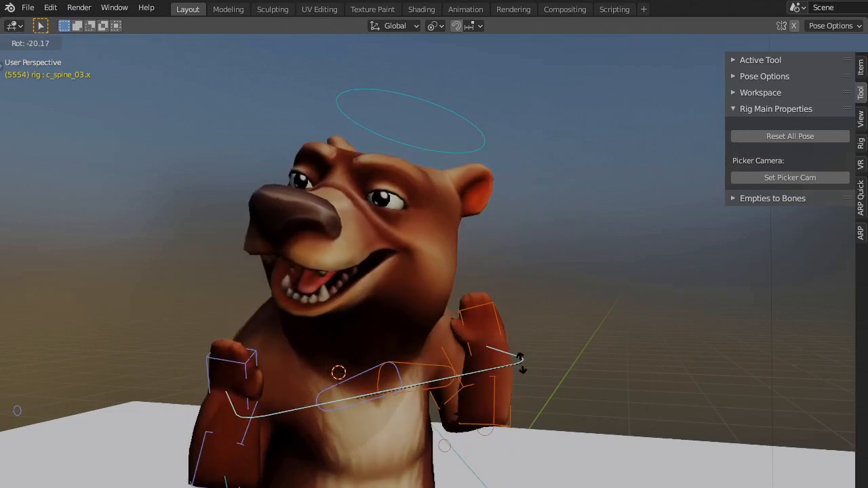
{"action": "left_click", "coordinate": [529, 323]}
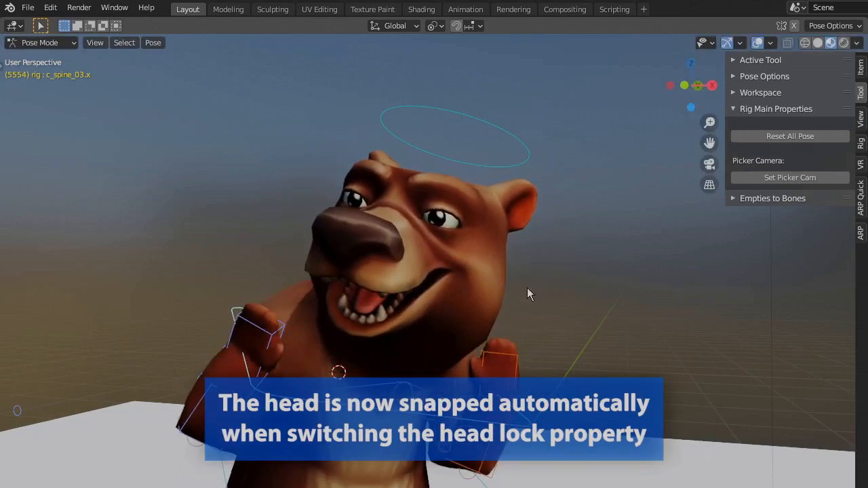
{"action": "left_click", "coordinate": [526, 156]}
{"action": "left_click", "coordinate": [785, 129]}
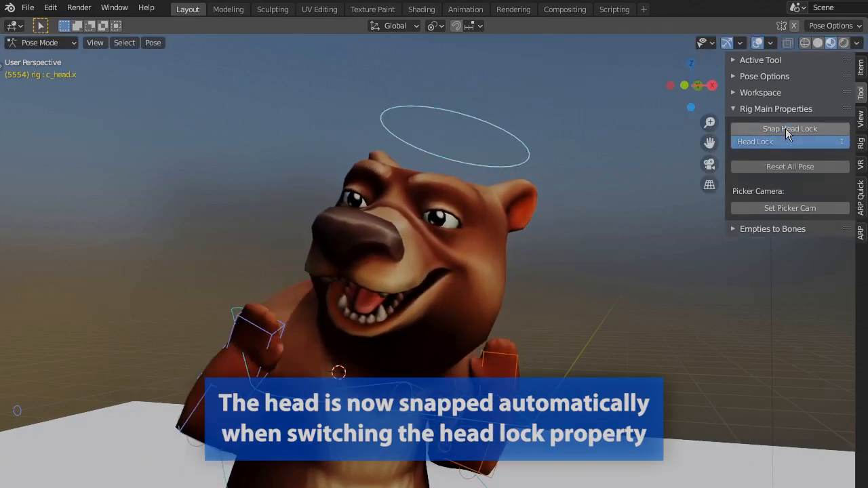
Tilt the torso with the upper spine controller and snap the head lock again on the head controller.
{"action": "left_click", "coordinate": [539, 357]}
{"action": "key", "text": "r"}
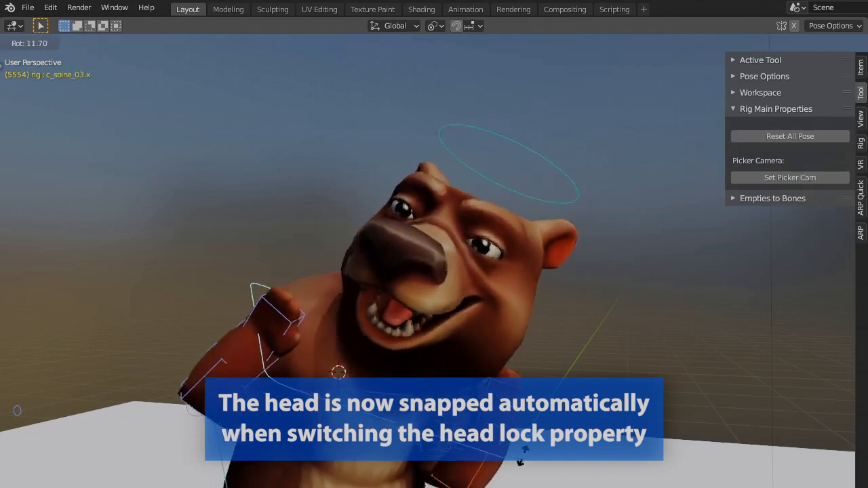
{"action": "left_click", "coordinate": [551, 341]}
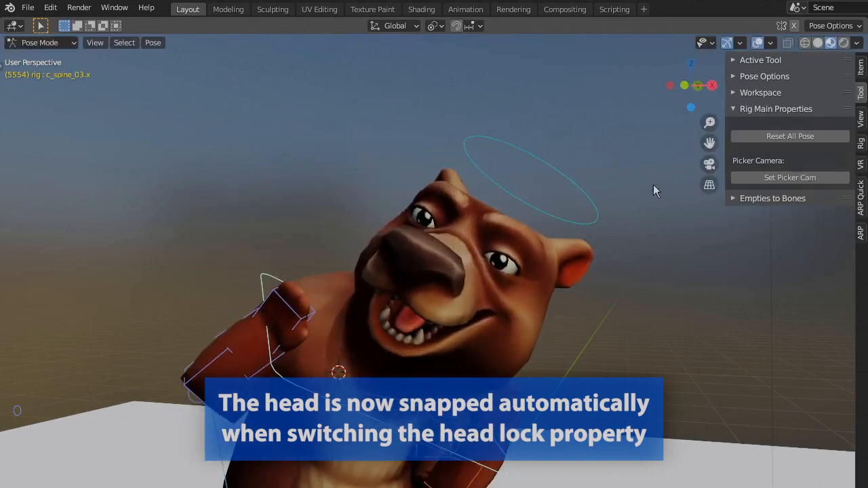
{"action": "left_click", "coordinate": [596, 207]}
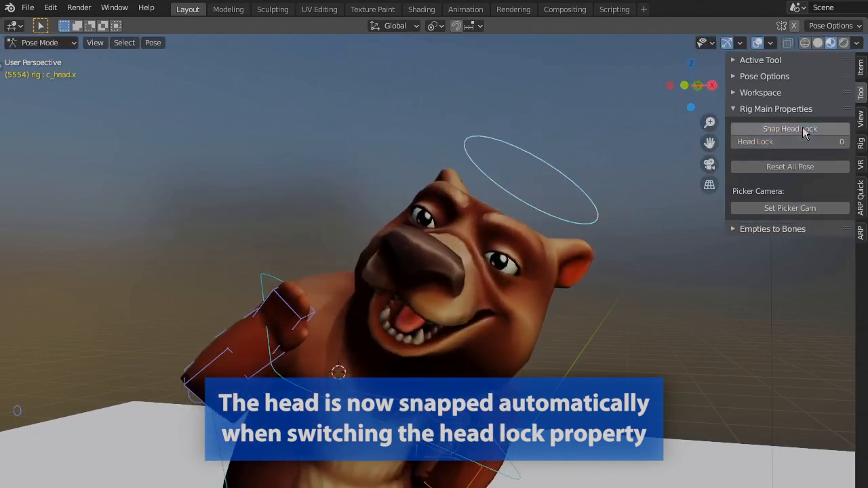
Rotate the upper spine controller back the opposite way to test the locked head.
{"action": "left_click", "coordinate": [518, 471]}
{"action": "key", "text": "r"}
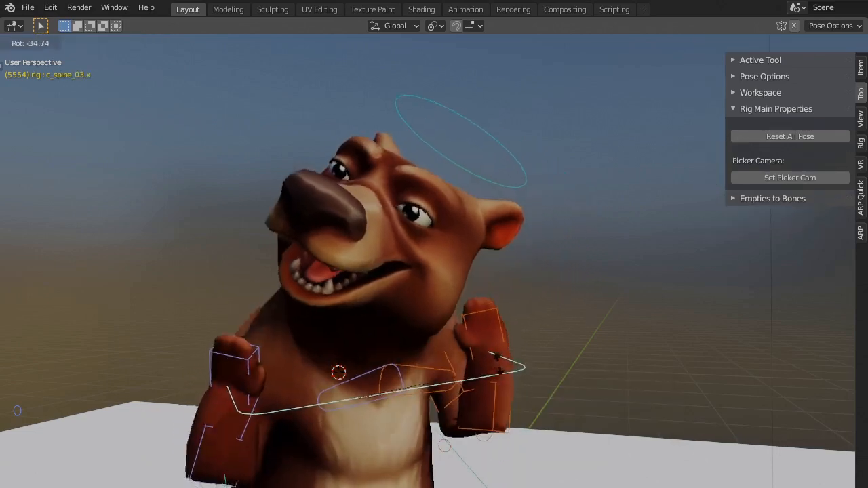
{"action": "left_click", "coordinate": [532, 182]}
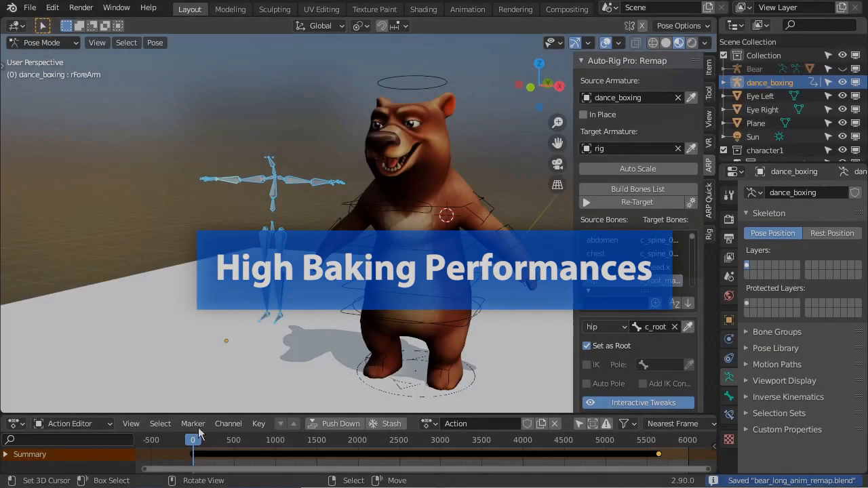
Scrub the Action_remap timeline to frame 439 and retarget the dance_boxing animation onto the bear's rig.
{"action": "left_click_drag", "start_coordinate": [209, 447], "coordinate": [228, 454]}
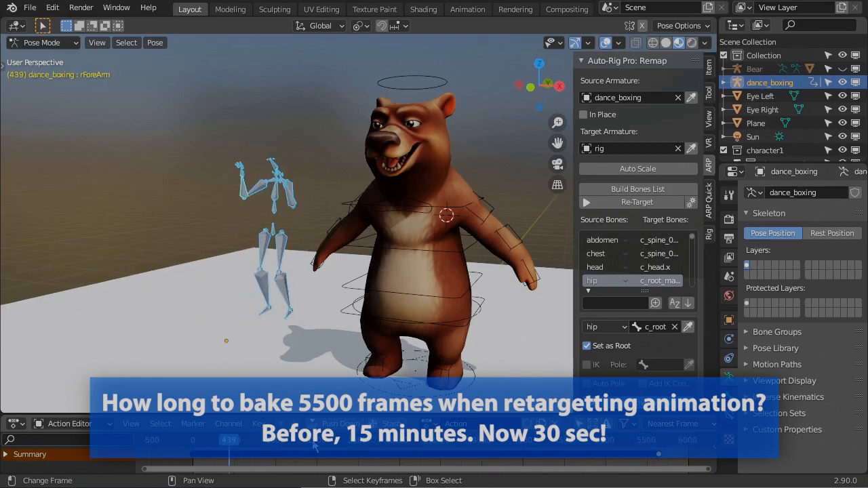
{"action": "left_click", "coordinate": [626, 204]}
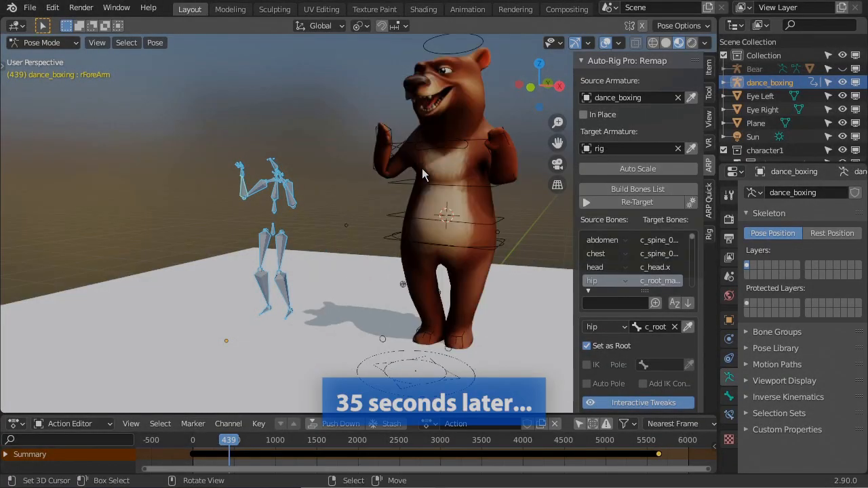
Make the bear's rig active in Pose Mode and lower its hips with -Y additive location tweaks of 0.10.
{"action": "key", "text": "ctrl+Tab"}
{"action": "right_click", "coordinate": [504, 218]}
{"action": "key", "text": "ctrl+Tab"}
{"action": "scroll", "coordinate": [620, 292], "scroll_direction": "down", "scroll_amount": 5}
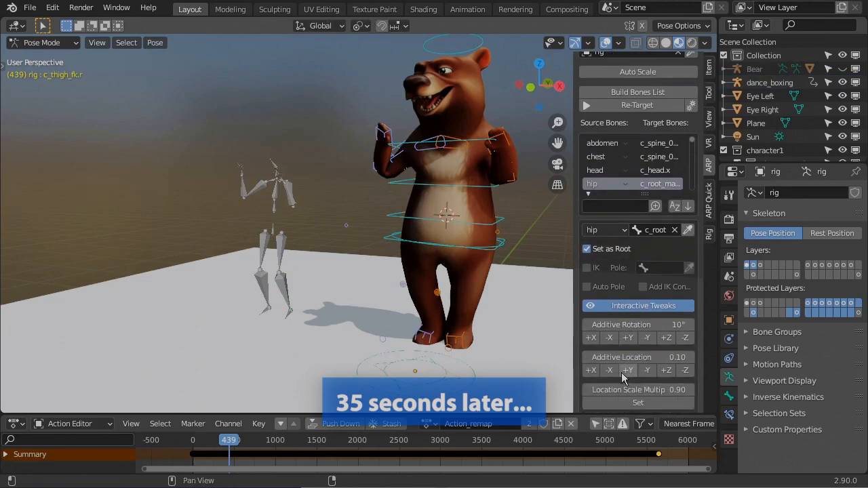
{"action": "left_click", "coordinate": [647, 371]}
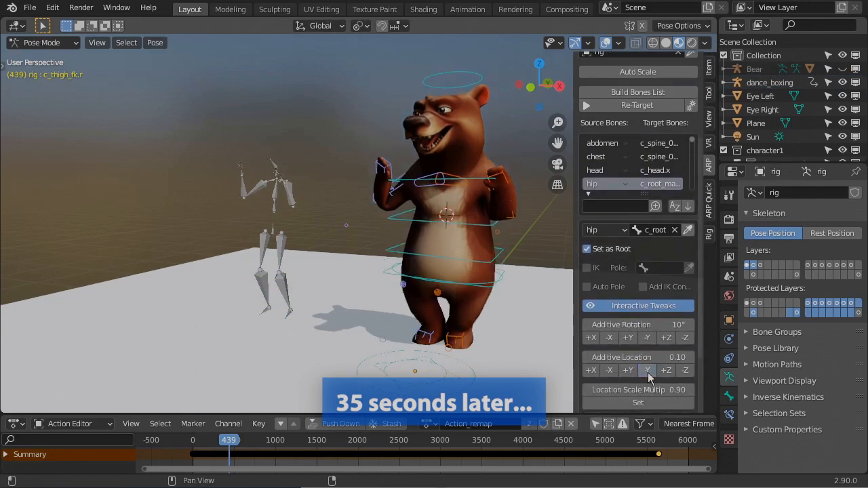
{"action": "left_click", "coordinate": [647, 371]}
{"action": "left_click", "coordinate": [648, 372]}
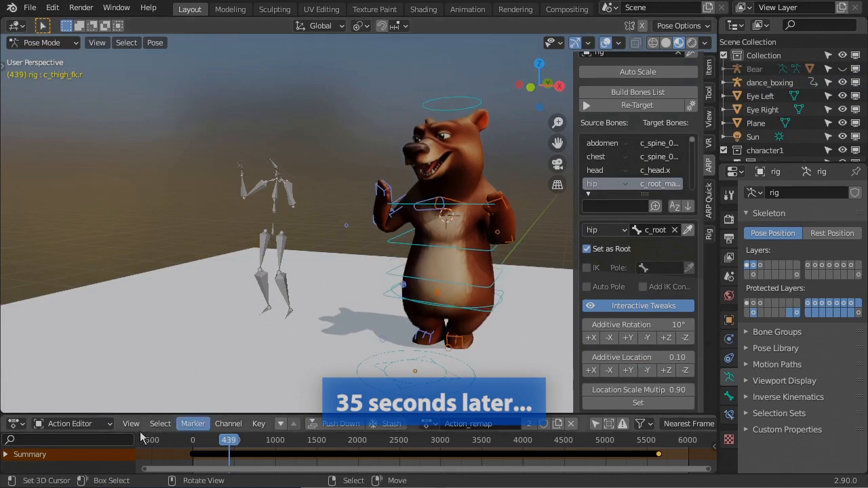
Play the retargeted animation from frame 439 to check the bear's motion against the source skeleton.
{"action": "key", "text": "space"}
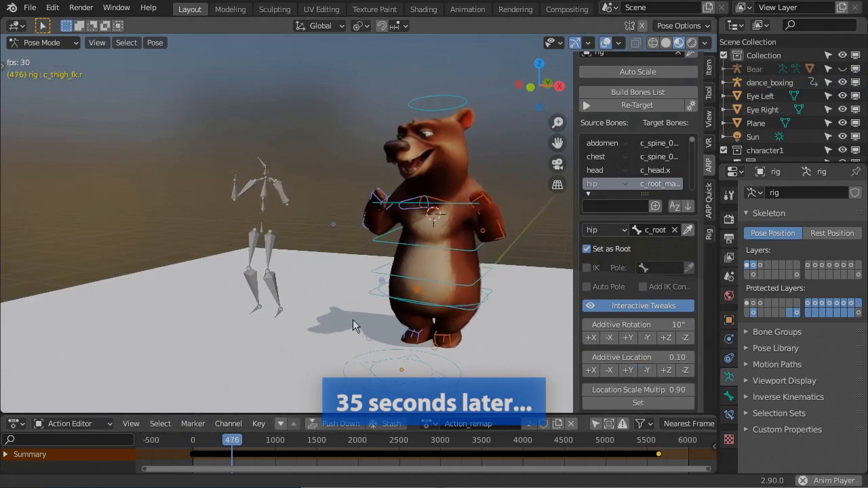
{"action": "middle_click_drag", "start_coordinate": [309, 319], "coordinate": [355, 328]}
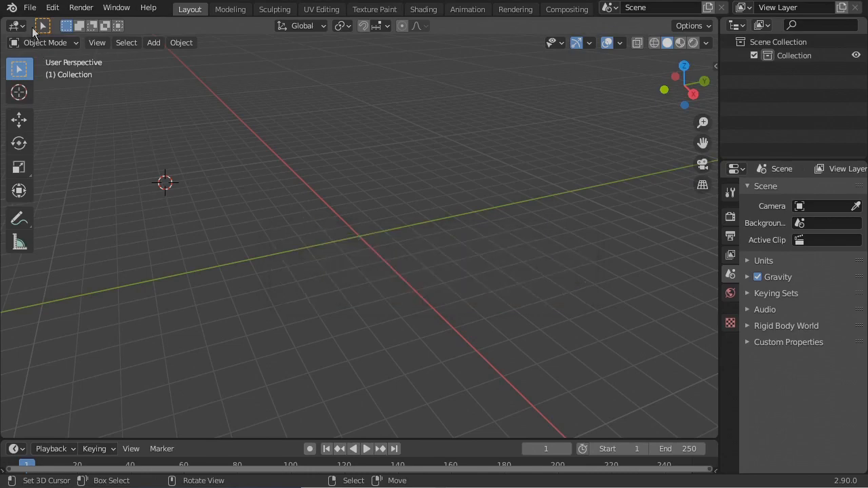
Link the fox collection from m_fox.blend and clear its location to the world origin.
{"action": "left_click", "coordinate": [30, 10]}
{"action": "left_click", "coordinate": [79, 144]}
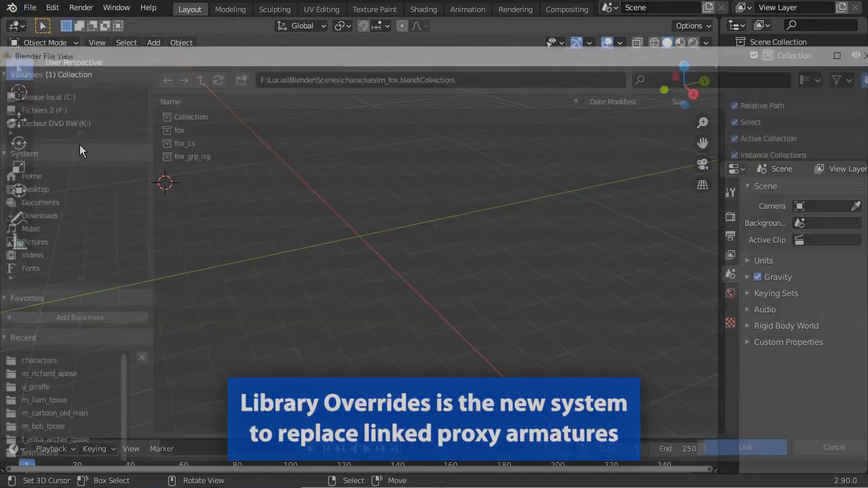
{"action": "double_click", "coordinate": [196, 127]}
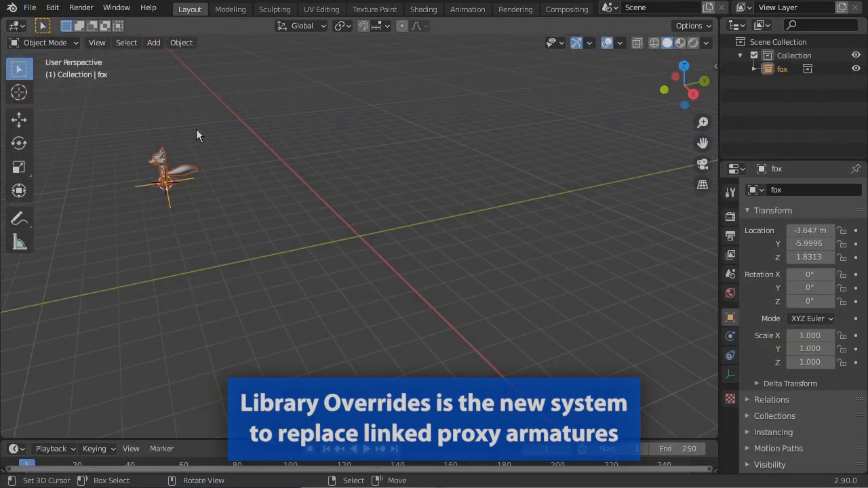
{"action": "key", "text": "alt+g"}
{"action": "middle_click_drag", "start_coordinate": [367, 223], "coordinate": [412, 213]}
{"action": "scroll", "coordinate": [411, 212], "scroll_direction": "up", "scroll_amount": 7}
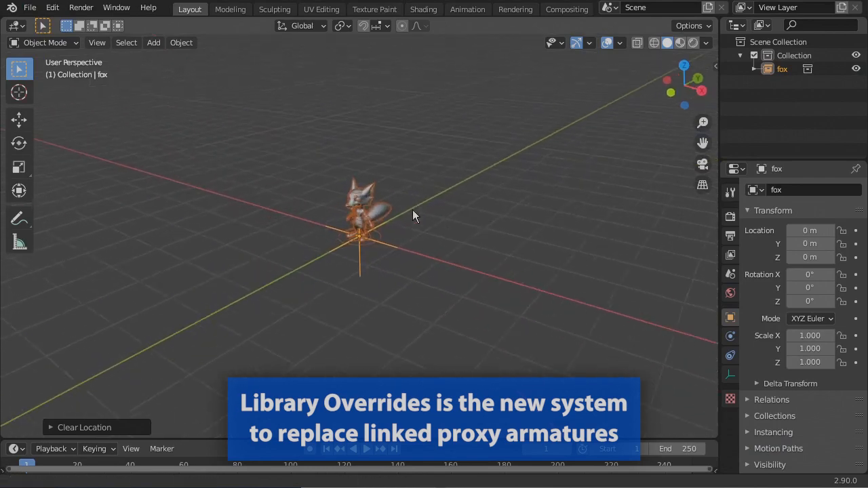
{"action": "scroll", "coordinate": [430, 175], "scroll_direction": "up", "scroll_amount": 2}
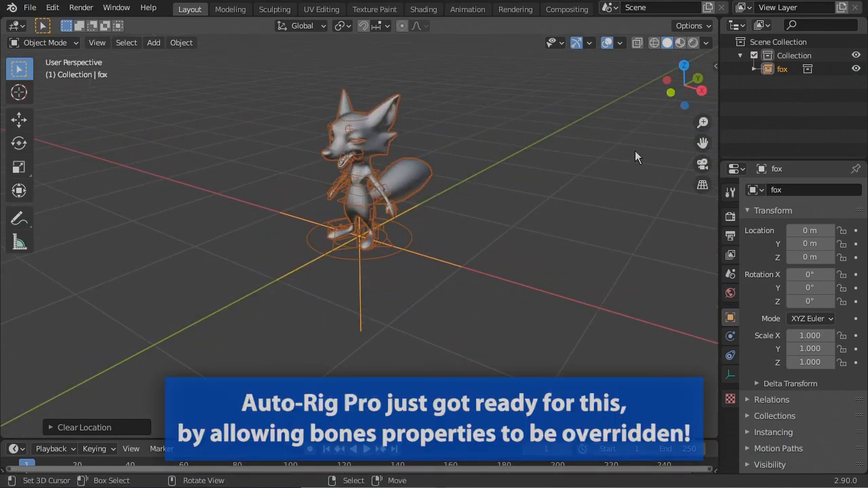
Add a library override hierarchy to the linked fox collection.
{"action": "left_click", "coordinate": [754, 69]}
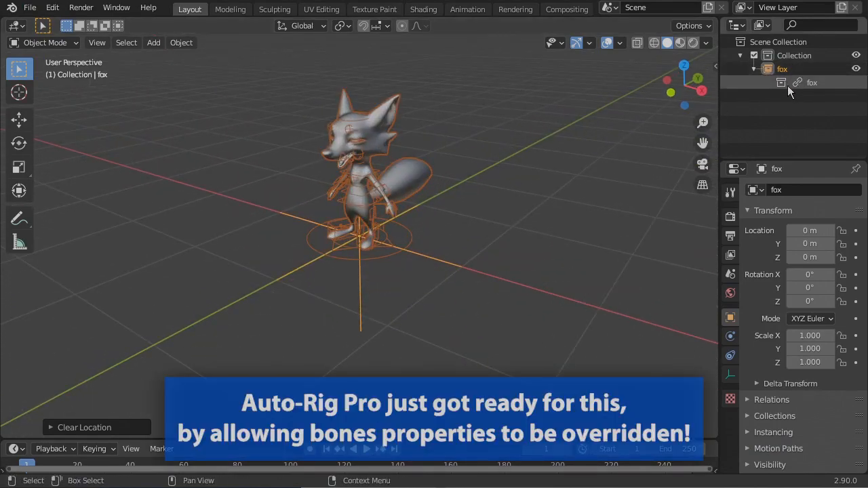
{"action": "right_click", "coordinate": [781, 83]}
{"action": "mouse_move", "coordinate": [763, 277]}
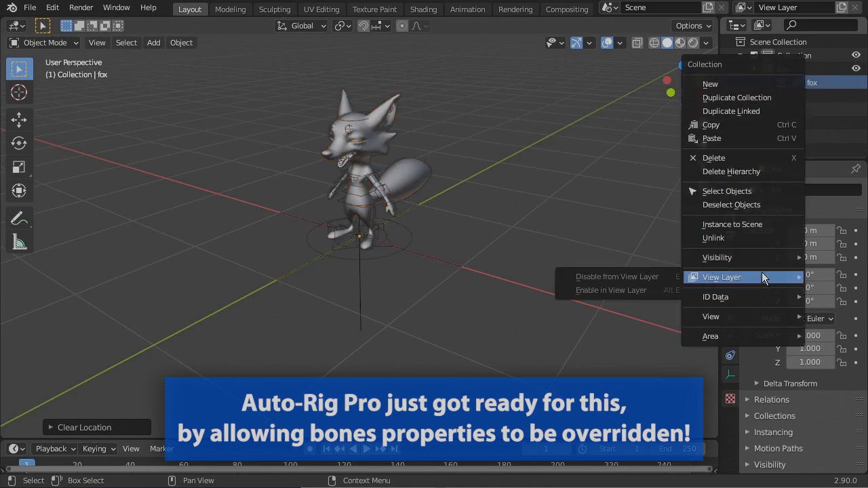
{"action": "mouse_move", "coordinate": [762, 295]}
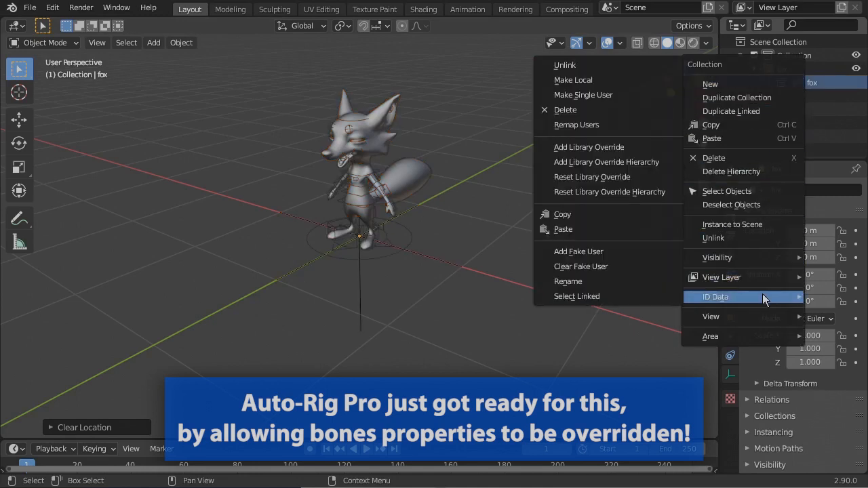
{"action": "left_click", "coordinate": [610, 161]}
Switch the viewport shading to Material Preview and select the fox_rig armature.
{"action": "middle_click_drag", "start_coordinate": [453, 215], "coordinate": [460, 242], "text": "shift"}
{"action": "scroll", "coordinate": [461, 237], "scroll_direction": "up", "scroll_amount": 2}
{"action": "key", "text": "z"}
{"action": "left_click", "coordinate": [465, 288]}
{"action": "right_click", "coordinate": [451, 301]}
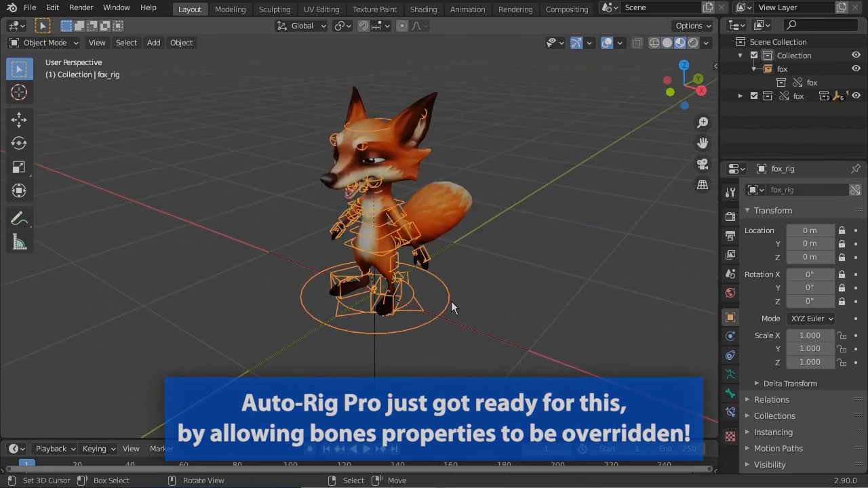
Enter Pose Mode on fox_rig and move the c_pos controller to shift the whole fox across the floor.
{"action": "key", "text": "ctrl+Tab"}
{"action": "key", "text": "g"}
{"action": "right_click", "coordinate": [441, 299]}
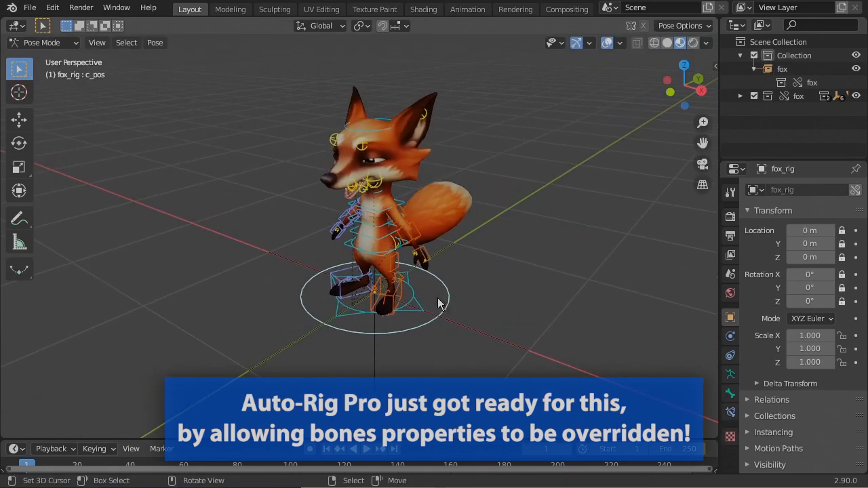
{"action": "key", "text": "g"}
{"action": "key", "text": "x"}
{"action": "left_click", "coordinate": [376, 332]}
Rotate the fox's left forearm FK controller to bend the elbow about 65° on Z.
{"action": "left_click", "coordinate": [357, 257]}
{"action": "key", "text": "r"}
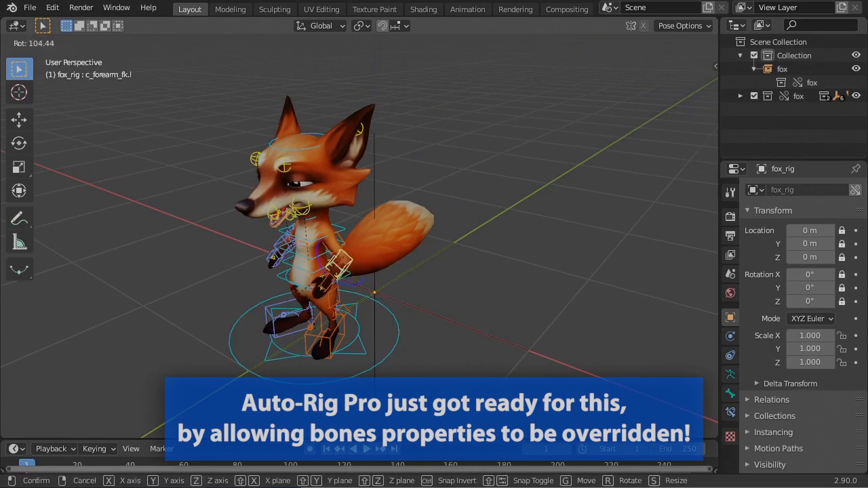
{"action": "left_click", "coordinate": [393, 251]}
Set the left arm's IK-FK Switch to 0 in the rig main properties and select the left foot's IK controller.
{"action": "key", "text": "n"}
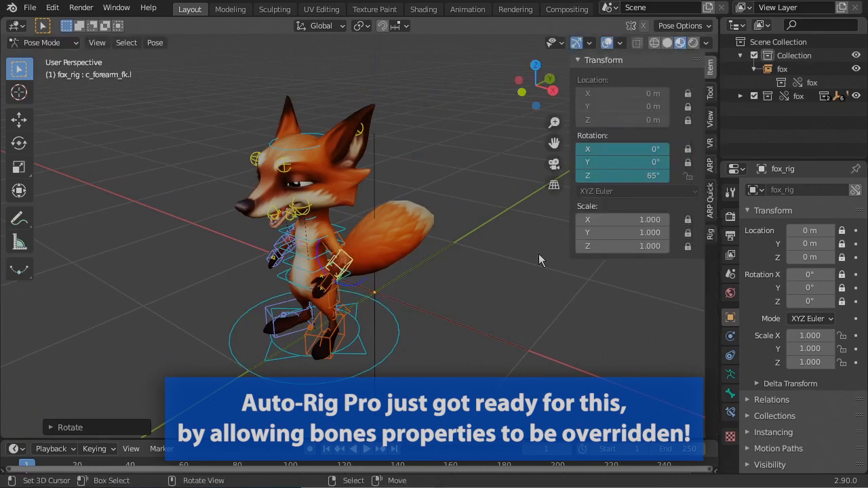
{"action": "left_click", "coordinate": [710, 93]}
{"action": "left_click", "coordinate": [678, 60]}
{"action": "left_click", "coordinate": [675, 75]}
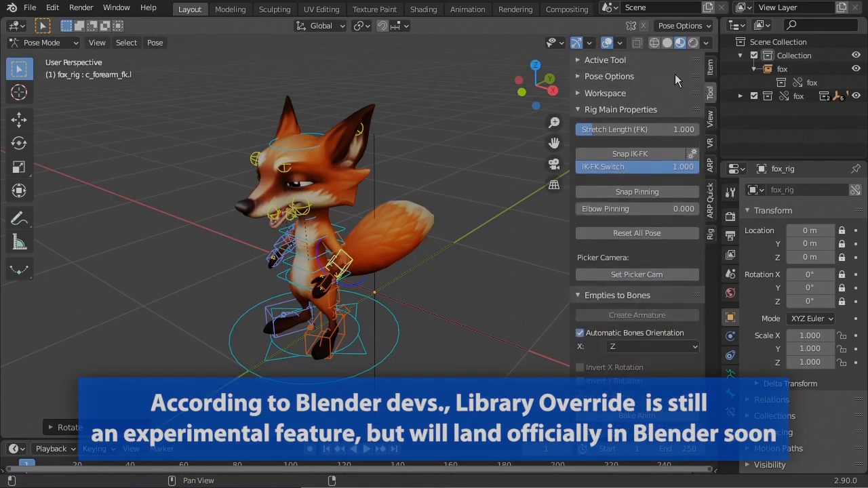
{"action": "mouse_move", "coordinate": [662, 171]}
{"action": "left_mouse_down"}
{"action": "mouse_move", "coordinate": [539, 171]}
{"action": "mouse_move", "coordinate": [661, 171]}
{"action": "left_mouse_up"}
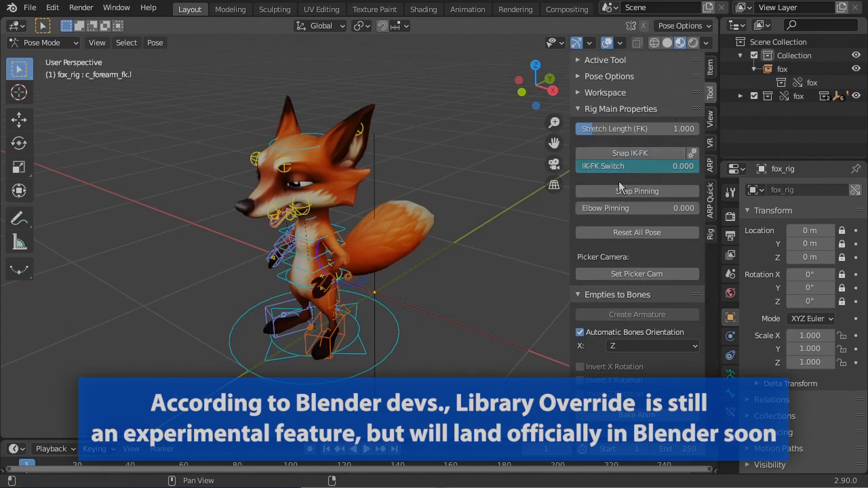
{"action": "left_click", "coordinate": [345, 327]}
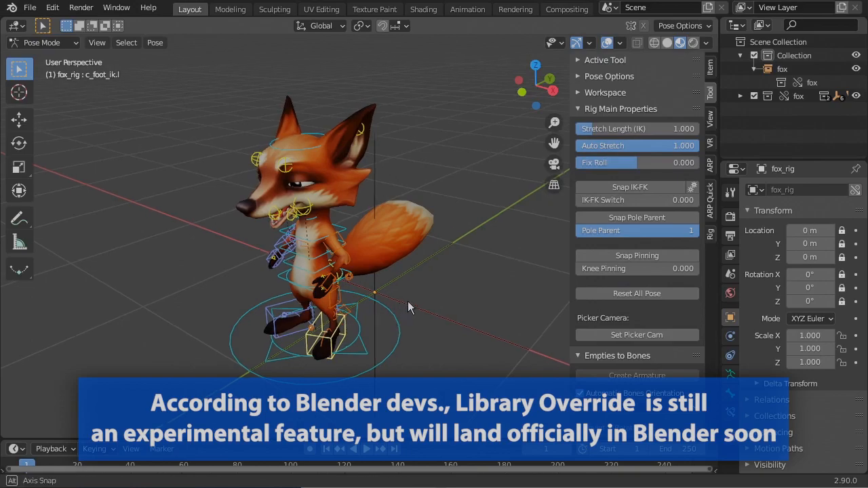
{"action": "middle_click_drag", "start_coordinate": [405, 309], "coordinate": [431, 292]}
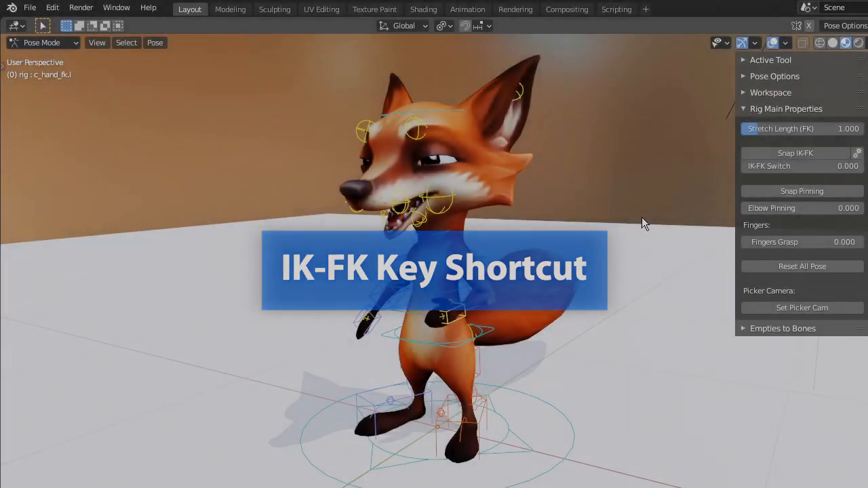
Assign the shortcut Ctrl+Shift+F to the Snap IK-FK function.
{"action": "left_click", "coordinate": [797, 155]}
{"action": "right_click", "coordinate": [783, 154]}
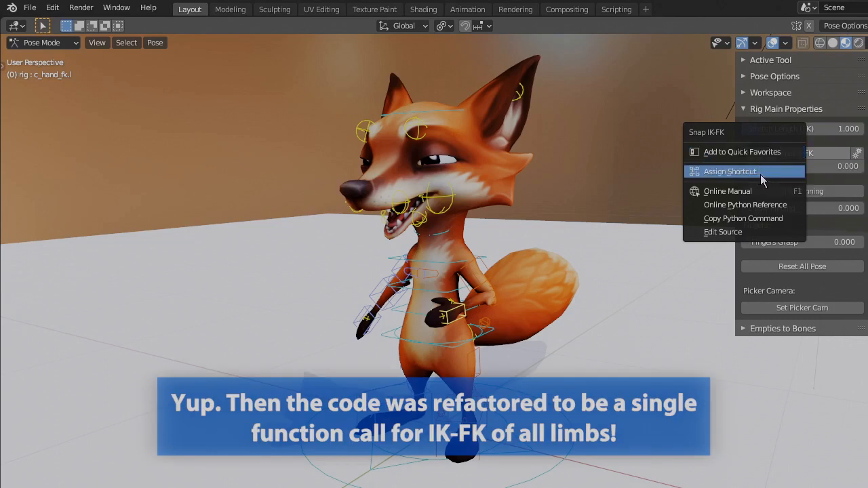
{"action": "left_click", "coordinate": [760, 174]}
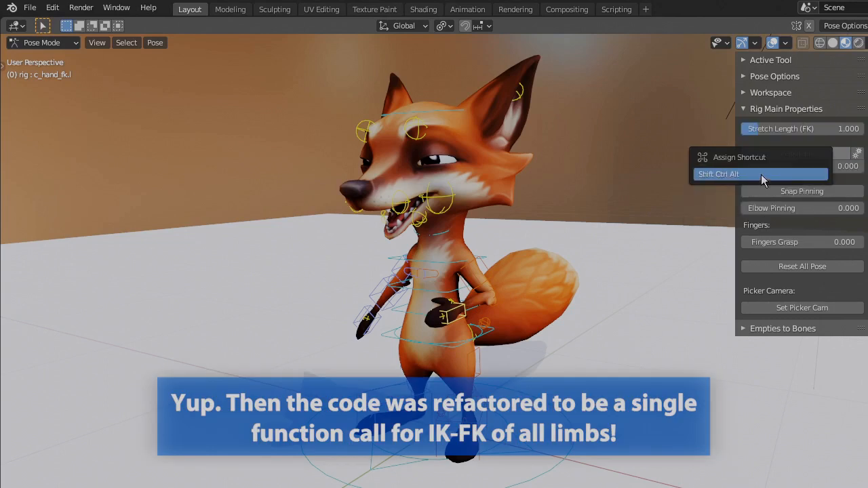
{"action": "key", "text": "ctrl+shift+f"}
Move the fox's left hand forward in IK and snap the arm to FK with the assigned shortcut.
{"action": "middle_click_drag", "start_coordinate": [616, 263], "coordinate": [498, 282]}
{"action": "key", "text": "g"}
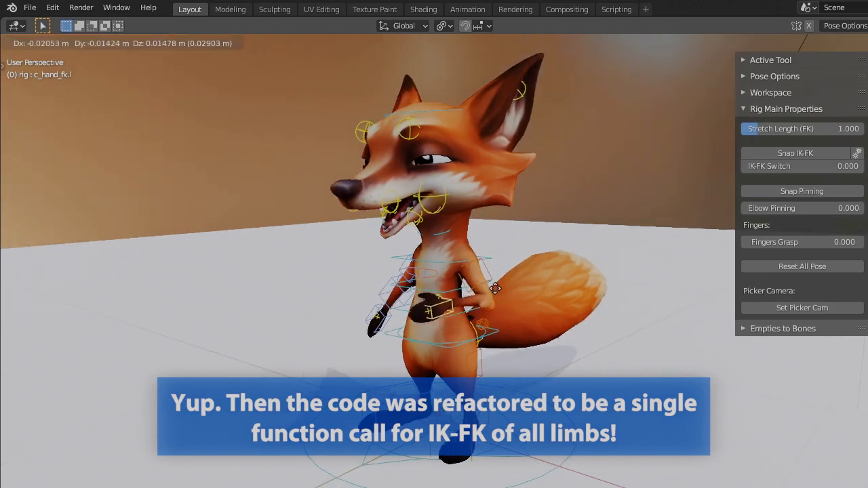
{"action": "left_click", "coordinate": [461, 286]}
{"action": "key", "text": "ctrl+shift+f"}
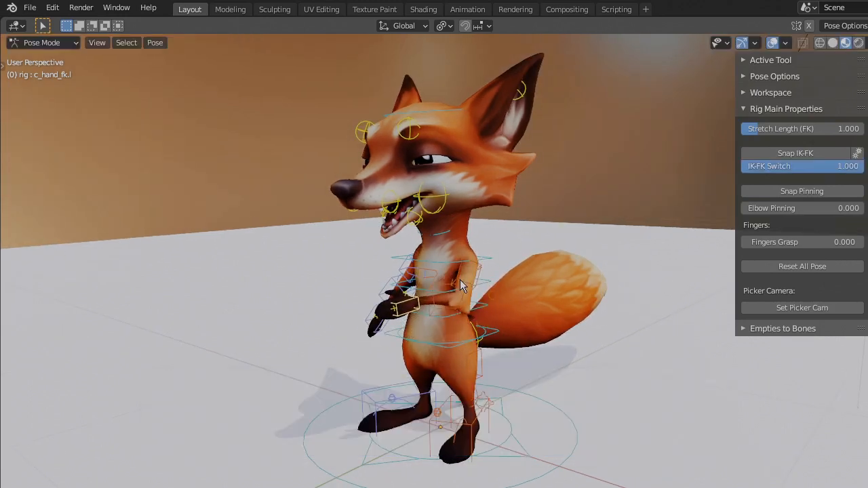
Rotate the fox's left forearm and upper arm FK controllers to lower the arm beside the body.
{"action": "left_click", "coordinate": [456, 291]}
{"action": "key", "text": "r"}
{"action": "left_click", "coordinate": [451, 299]}
{"action": "left_click", "coordinate": [467, 275]}
{"action": "key", "text": "r"}
{"action": "left_click", "coordinate": [528, 278]}
{"action": "key", "text": "r"}
{"action": "left_click", "coordinate": [536, 214]}
{"action": "key", "text": "r"}
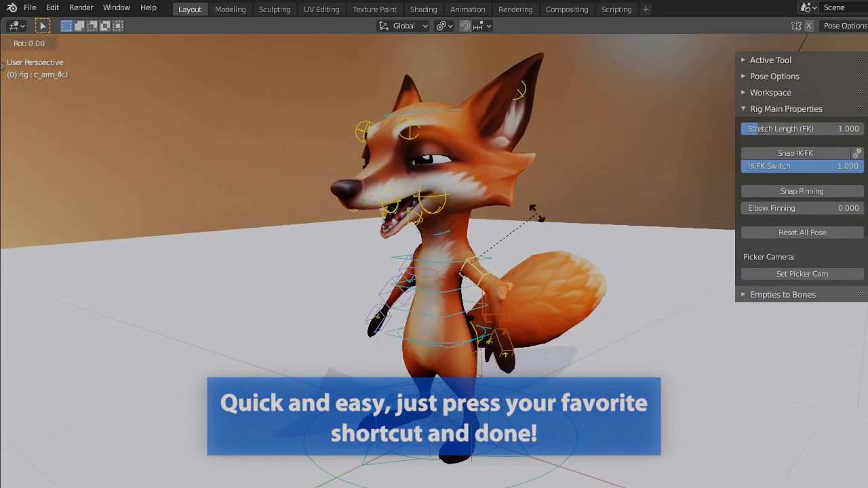
{"action": "left_click", "coordinate": [544, 278]}
Snap the fox's left arm from FK to IK with the assigned shortcut and move the hand outward.
{"action": "left_click", "coordinate": [516, 340]}
{"action": "key", "text": "f"}
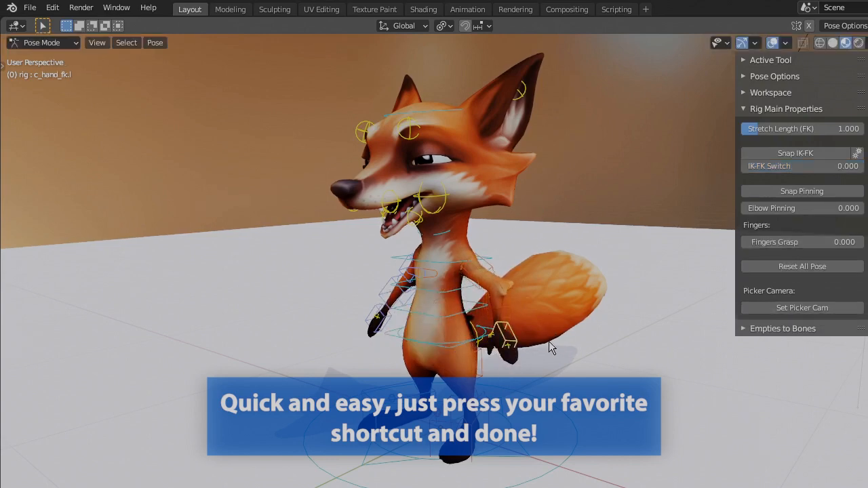
{"action": "key", "text": "g"}
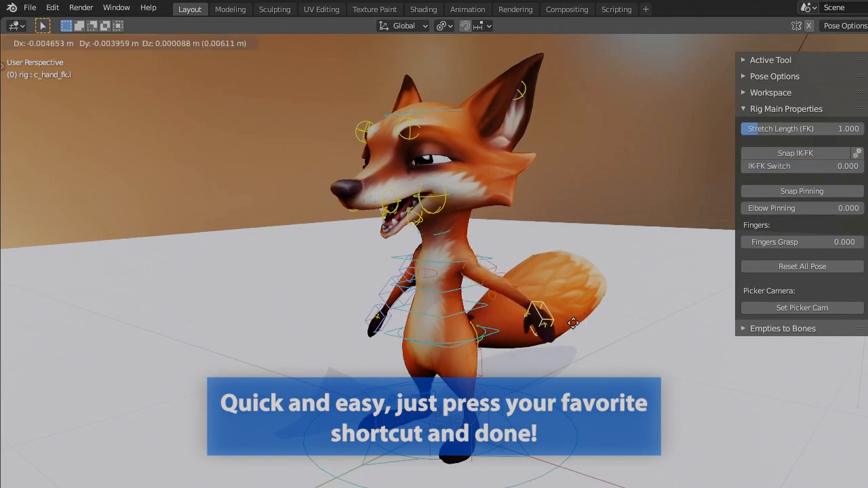
{"action": "left_click", "coordinate": [564, 334]}
Lift the fox's right foot forward in IK and snap the leg to FK with the assigned shortcut.
{"action": "left_click", "coordinate": [361, 425]}
{"action": "key", "text": "g"}
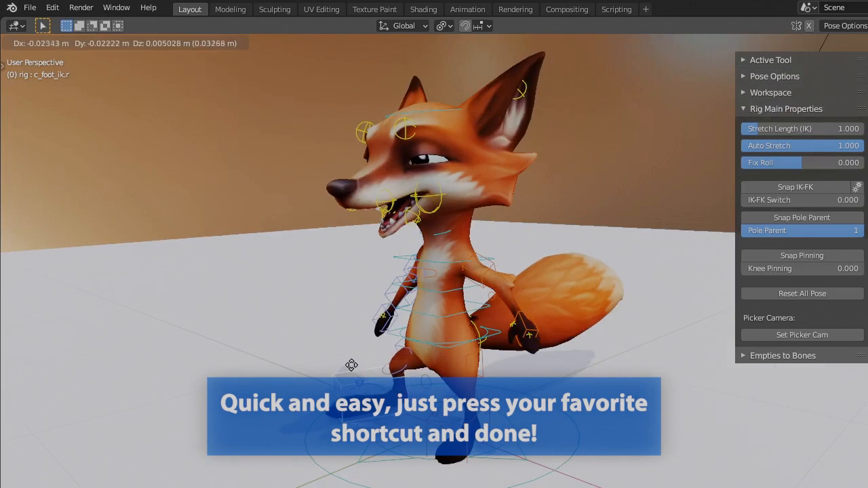
{"action": "left_click", "coordinate": [349, 365]}
{"action": "key", "text": "f"}
Rotate the fox's raised right leg in FK and snap it back with the assigned shortcut.
{"action": "left_click", "coordinate": [392, 351]}
{"action": "key", "text": "r"}
{"action": "left_click", "coordinate": [399, 327]}
{"action": "key", "text": "f"}
{"action": "left_click", "coordinate": [383, 358]}
{"action": "key", "text": "r"}
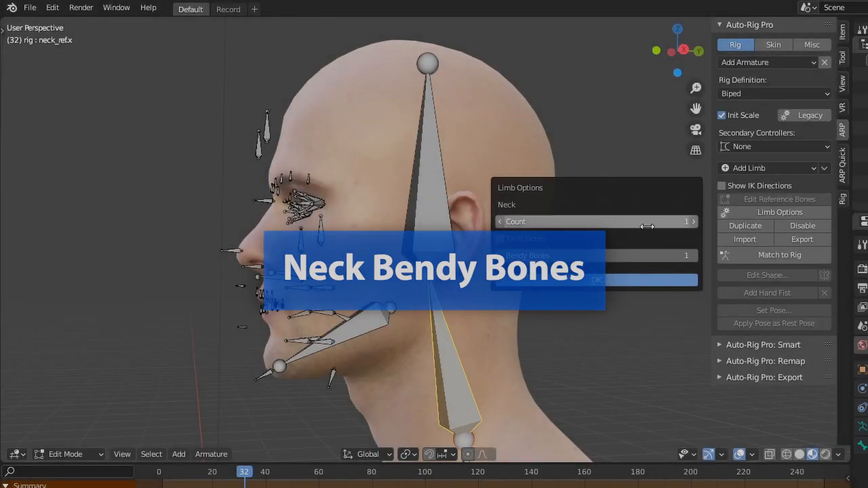
Match the head rig with the neck's Bendy Bones at 1 and scrub the animation to check the neck.
{"action": "mouse_move", "coordinate": [645, 256]}
{"action": "left_mouse_down"}
{"action": "mouse_move", "coordinate": [678, 256]}
{"action": "mouse_move", "coordinate": [631, 256]}
{"action": "left_mouse_up"}
{"action": "left_click", "coordinate": [647, 277]}
{"action": "left_click", "coordinate": [778, 257]}
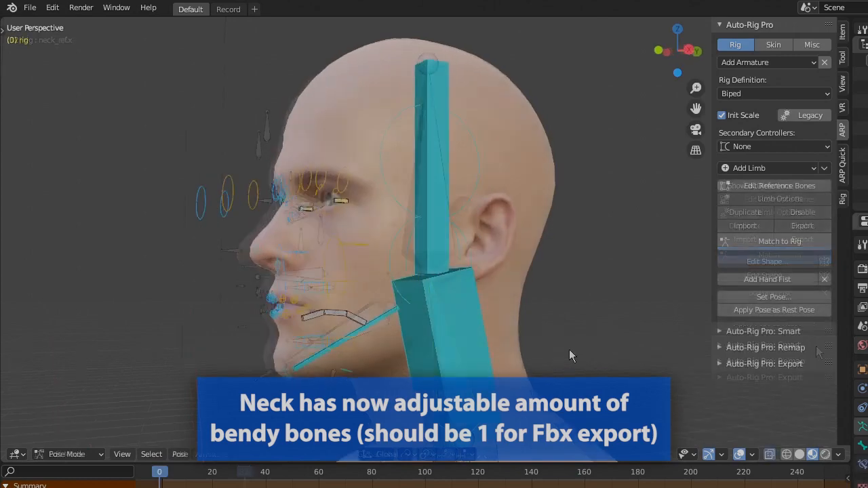
{"action": "middle_click_drag", "start_coordinate": [569, 350], "coordinate": [629, 353]}
{"action": "left_click_drag", "start_coordinate": [175, 487], "coordinate": [147, 480]}
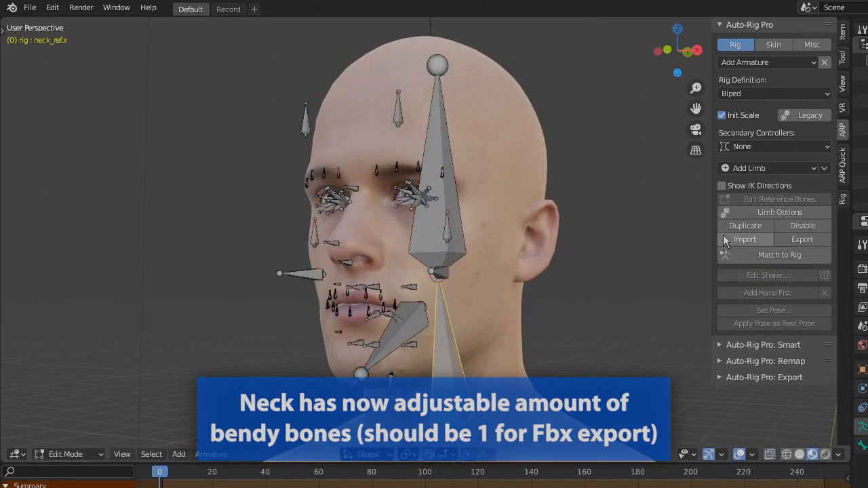
Set the neck limb's Bendy Bones to 5 in the limb options and match the bones to the rig.
{"action": "left_click", "coordinate": [773, 212]}
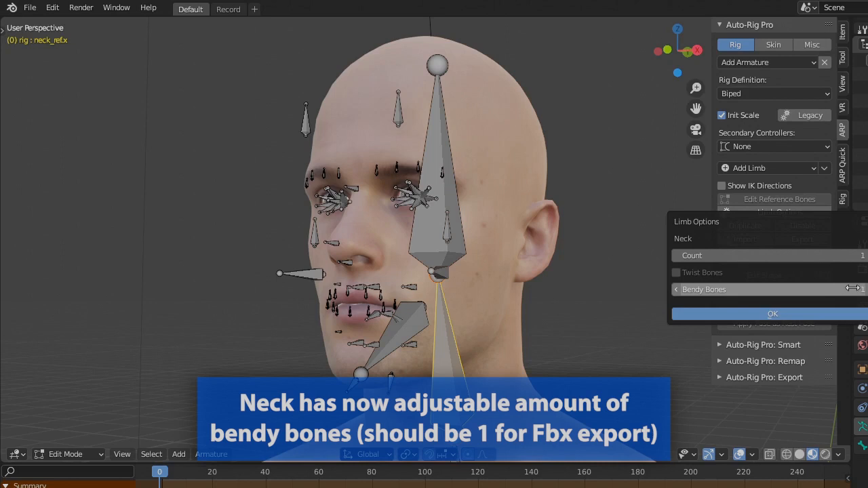
{"action": "left_click_drag", "start_coordinate": [791, 230], "coordinate": [643, 202]}
{"action": "left_click", "coordinate": [728, 263]}
{"action": "left_click", "coordinate": [727, 263]}
{"action": "left_click", "coordinate": [727, 263]}
{"action": "left_click", "coordinate": [727, 262]}
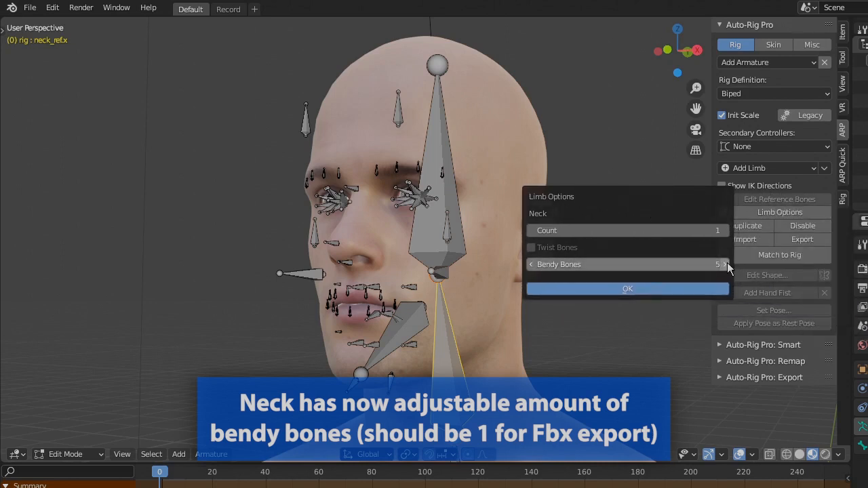
{"action": "left_click", "coordinate": [698, 290]}
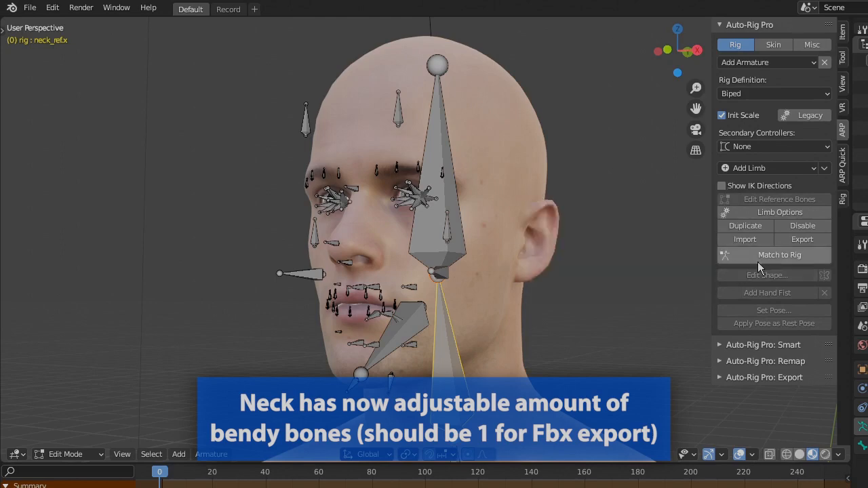
{"action": "left_click", "coordinate": [765, 256]}
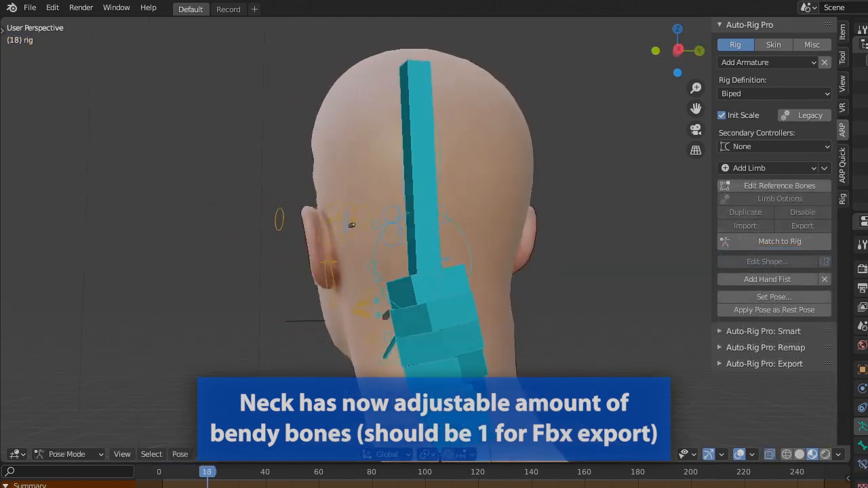
Scrub the head animation and examine how the neck's bendy bones twist.
{"action": "left_click_drag", "start_coordinate": [207, 471], "coordinate": [160, 470]}
{"action": "mouse_move", "coordinate": [565, 351]}
{"action": "middle_mouse_down"}
{"action": "mouse_move", "coordinate": [461, 343]}
{"action": "mouse_move", "coordinate": [552, 343]}
{"action": "middle_mouse_up"}
{"action": "mouse_move", "coordinate": [155, 486]}
{"action": "left_mouse_down"}
{"action": "mouse_move", "coordinate": [221, 484]}
{"action": "mouse_move", "coordinate": [141, 482]}
{"action": "left_mouse_up"}
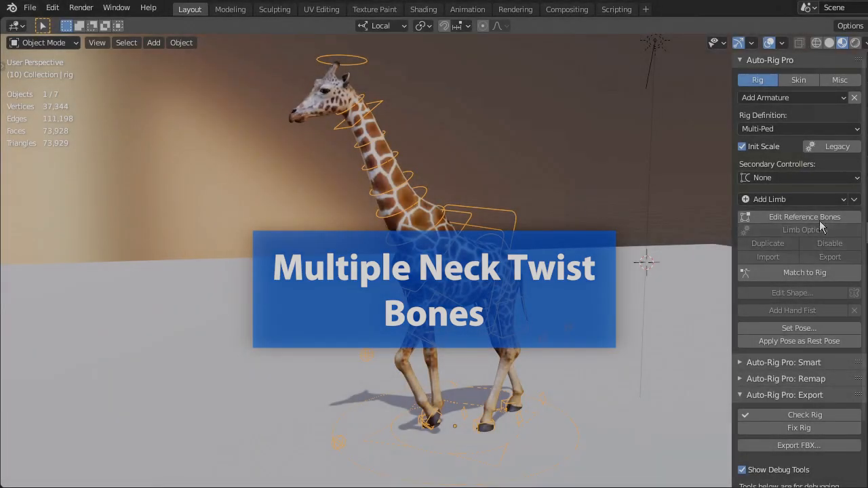
Edit the giraffe's reference bones and match the rig with a six-bone neck and Twist Bones enabled.
{"action": "left_click", "coordinate": [821, 217]}
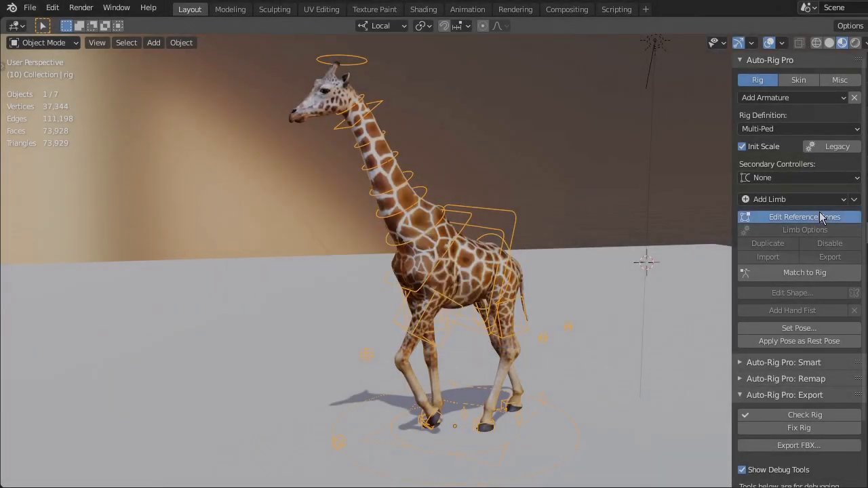
{"action": "left_click", "coordinate": [395, 163]}
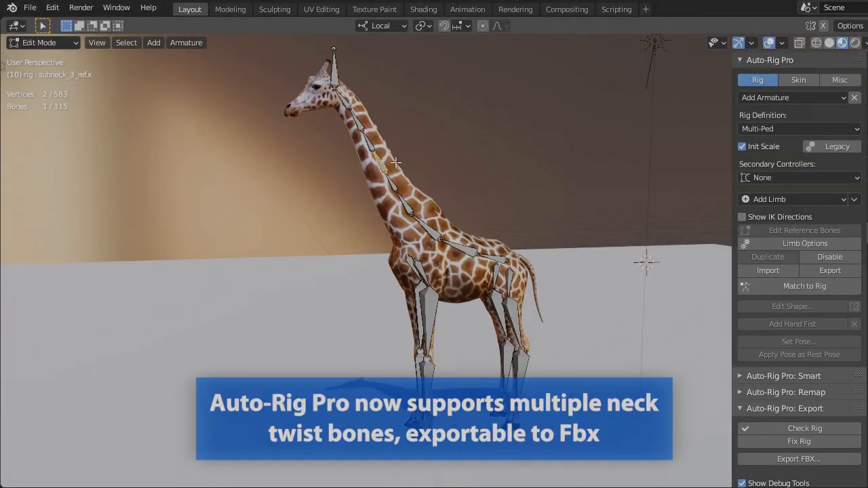
{"action": "left_click", "coordinate": [794, 243]}
{"action": "left_click_drag", "start_coordinate": [788, 244], "coordinate": [580, 139]}
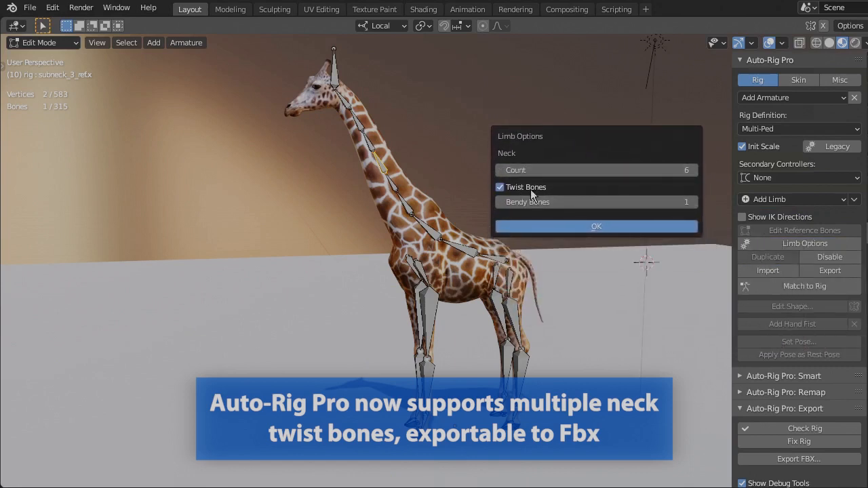
{"action": "left_click", "coordinate": [606, 227]}
{"action": "left_click", "coordinate": [791, 286]}
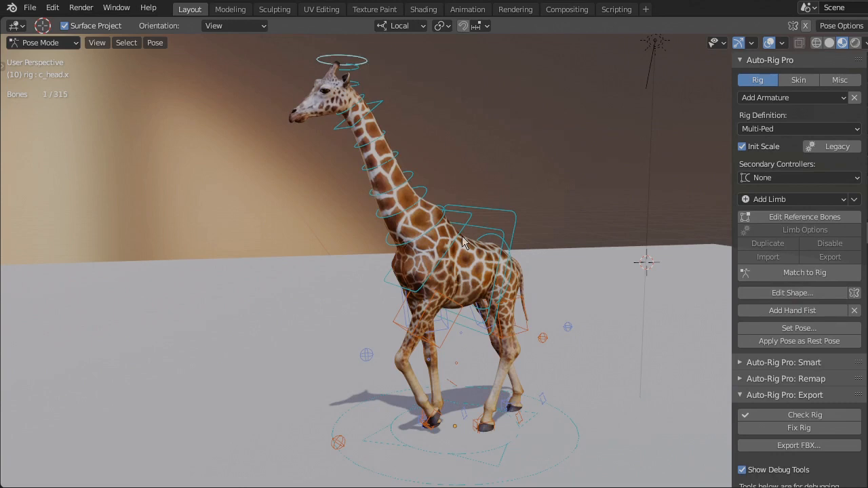
Rotate the giraffe's head controller with trackball and view-axis rotation so the head turns toward the viewer.
{"action": "key", "text": "r"}
{"action": "key", "text": "r"}
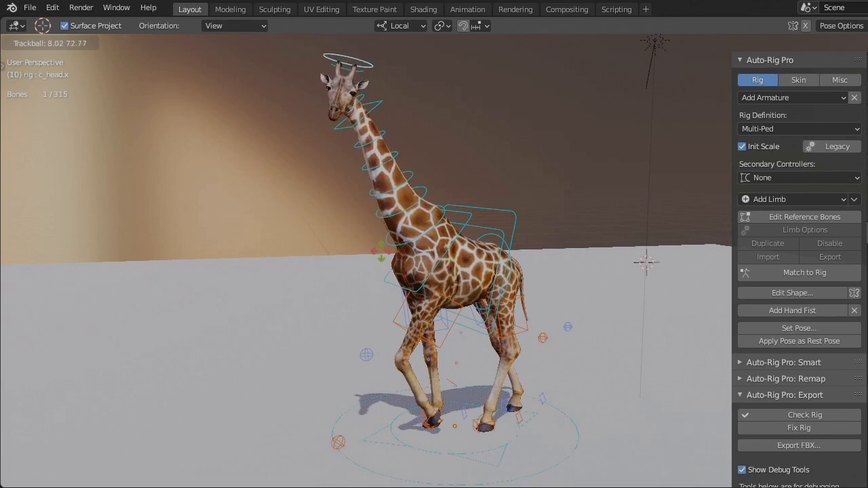
{"action": "left_click", "coordinate": [379, 249]}
{"action": "key", "text": "r"}
{"action": "left_click", "coordinate": [479, 193]}
{"action": "key", "text": "r"}
{"action": "key", "text": "r"}
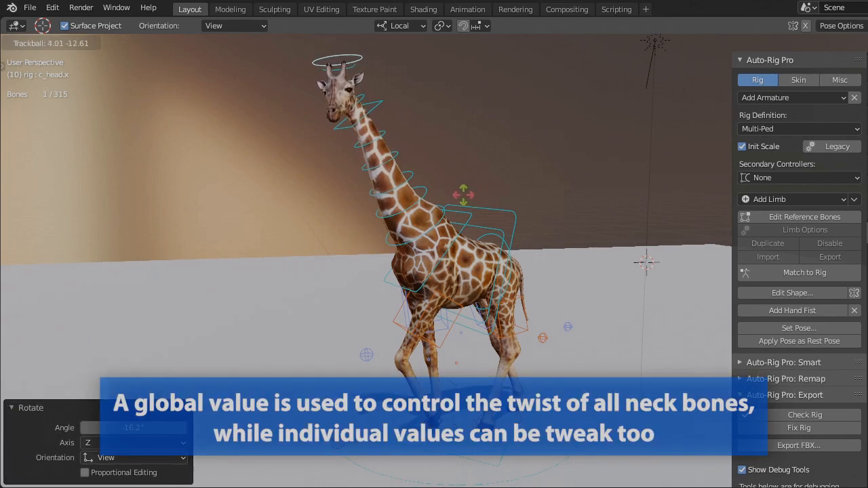
{"action": "left_click", "coordinate": [471, 198]}
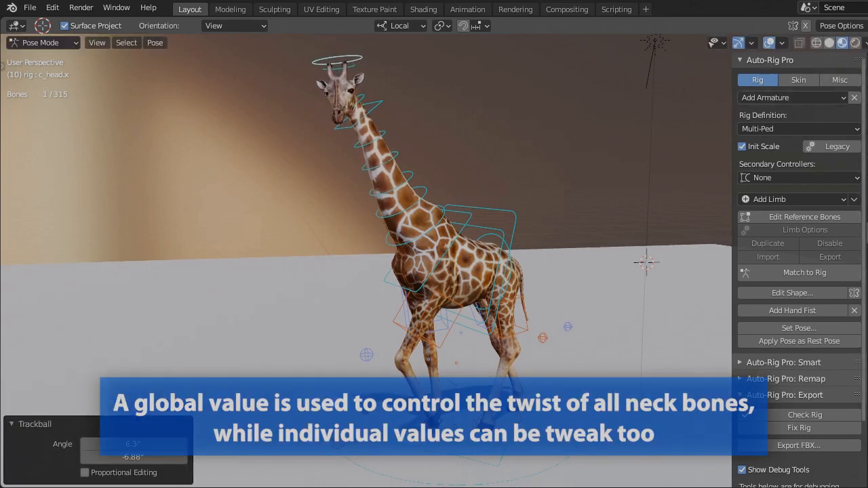
Adjust Neck Global Twist in the rig main properties, ending at 1.000.
{"action": "left_click", "coordinate": [867, 96]}
{"action": "mouse_move", "coordinate": [795, 158]}
{"action": "left_mouse_down"}
{"action": "mouse_move", "coordinate": [752, 159]}
{"action": "mouse_move", "coordinate": [802, 159]}
{"action": "mouse_move", "coordinate": [793, 158]}
{"action": "left_mouse_up"}
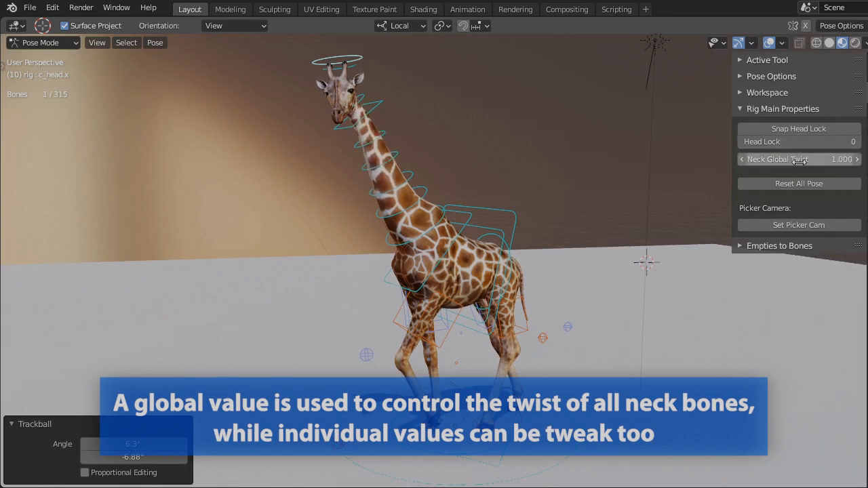
Vary the individual Neck Twist of the c_subneck_4.x controller, trying 0.450.
{"action": "left_click", "coordinate": [400, 157]}
{"action": "left_click_drag", "start_coordinate": [800, 145], "coordinate": [795, 145]}
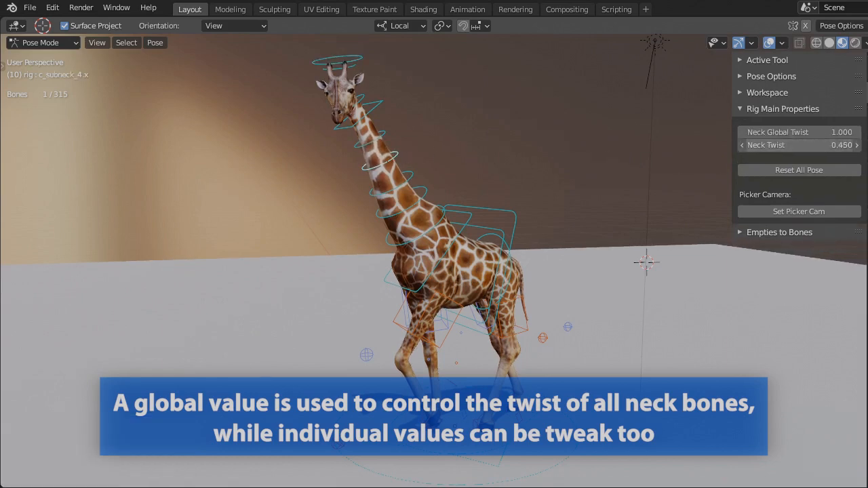
{"action": "left_click_drag", "start_coordinate": [801, 146], "coordinate": [834, 145]}
Vary the individual Neck Twist of the c_subneck_2.x controller, trying 0.230.
{"action": "left_click", "coordinate": [425, 189]}
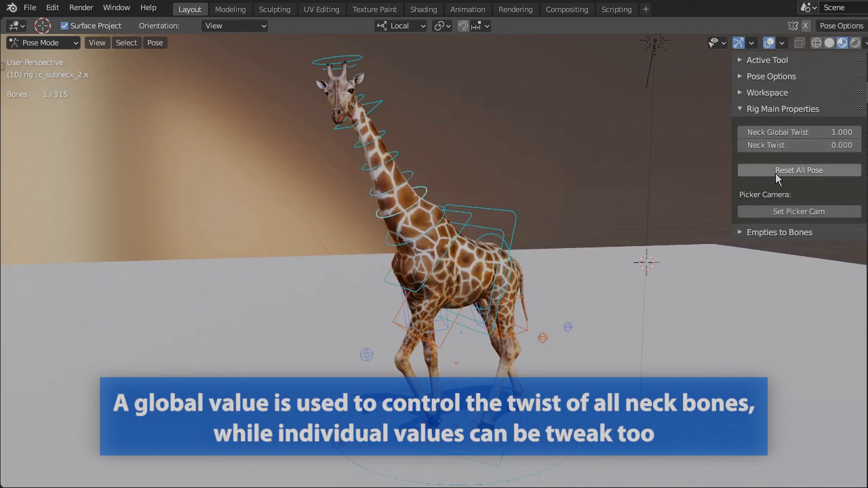
{"action": "left_click_drag", "start_coordinate": [807, 145], "coordinate": [746, 145]}
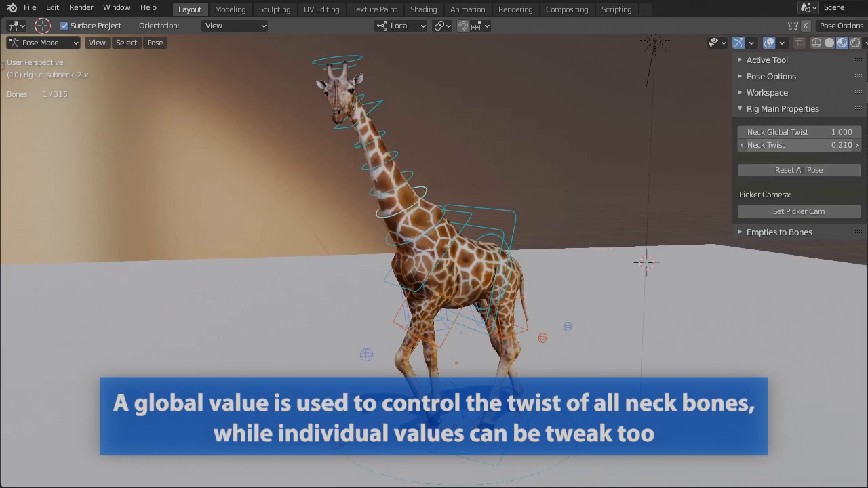
{"action": "left_click_drag", "start_coordinate": [800, 145], "coordinate": [803, 145]}
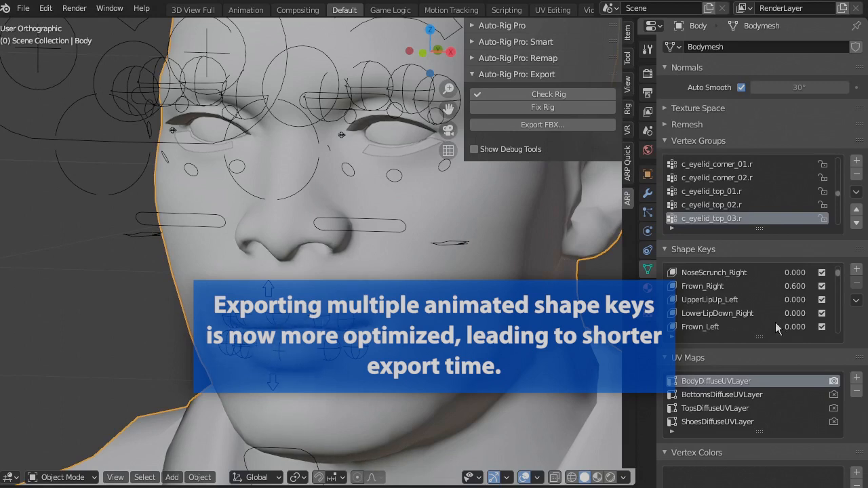
Look through the body mesh's list of shape keys.
{"action": "scroll", "coordinate": [785, 294], "scroll_direction": "down", "scroll_amount": 8}
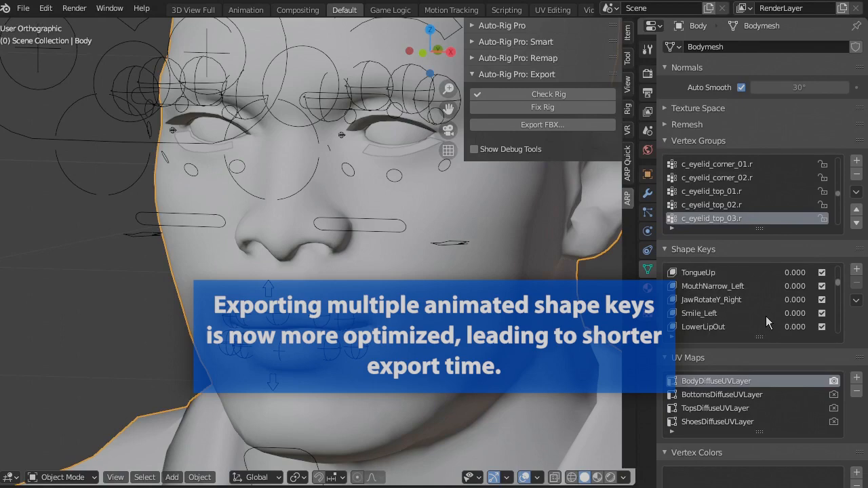
{"action": "scroll", "coordinate": [787, 298], "scroll_direction": "down", "scroll_amount": 1}
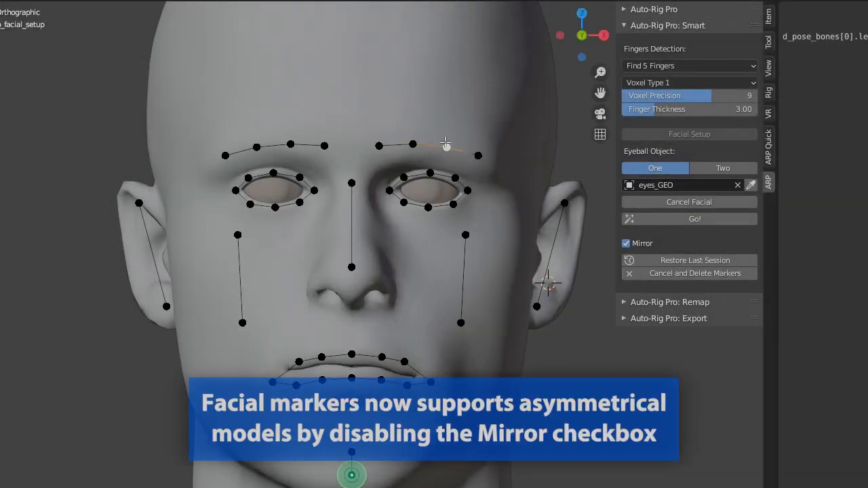
Disable Mirror for the facial markers and reposition the character's right eyebrow and right lip markers independently.
{"action": "left_click", "coordinate": [625, 244]}
{"action": "left_click_drag", "start_coordinate": [308, 137], "coordinate": [298, 133]}
{"action": "left_click_drag", "start_coordinate": [290, 135], "coordinate": [253, 130]}
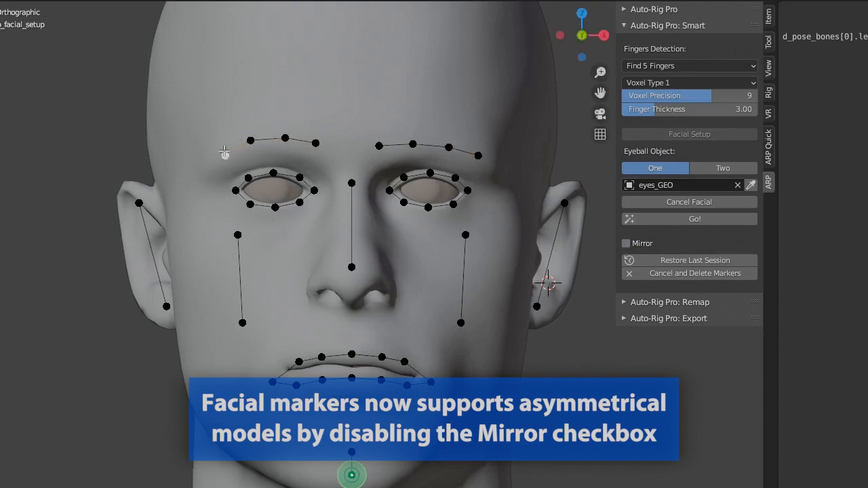
{"action": "mouse_move", "coordinate": [271, 375]}
{"action": "left_mouse_down"}
{"action": "mouse_move", "coordinate": [272, 361]}
{"action": "mouse_move", "coordinate": [296, 348]}
{"action": "left_mouse_up"}
{"action": "left_click_drag", "start_coordinate": [299, 381], "coordinate": [301, 379]}
{"action": "left_click_drag", "start_coordinate": [331, 346], "coordinate": [333, 342]}
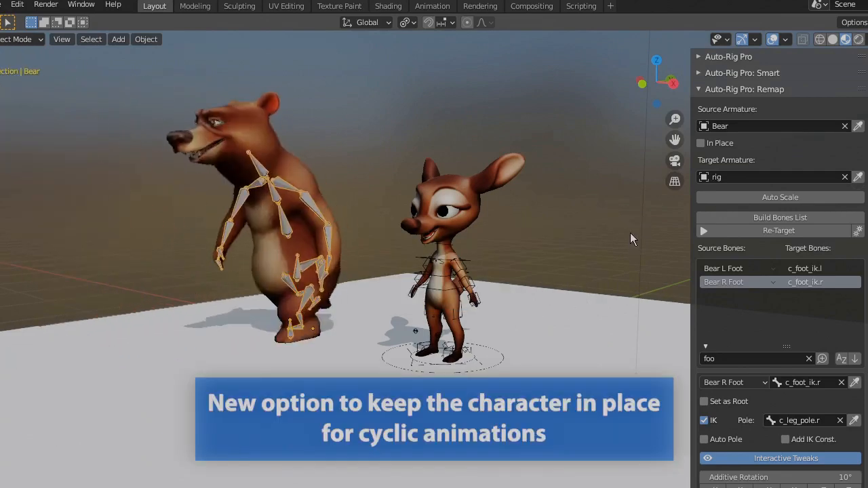
Enable In Place for the Bear source armature and retarget its animation to the deer's rig.
{"action": "left_click", "coordinate": [717, 144]}
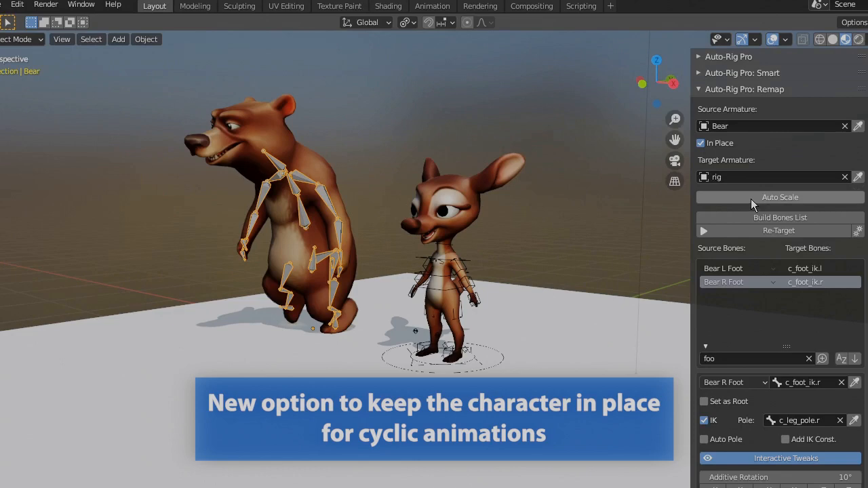
{"action": "middle_click_drag", "start_coordinate": [643, 198], "coordinate": [587, 203]}
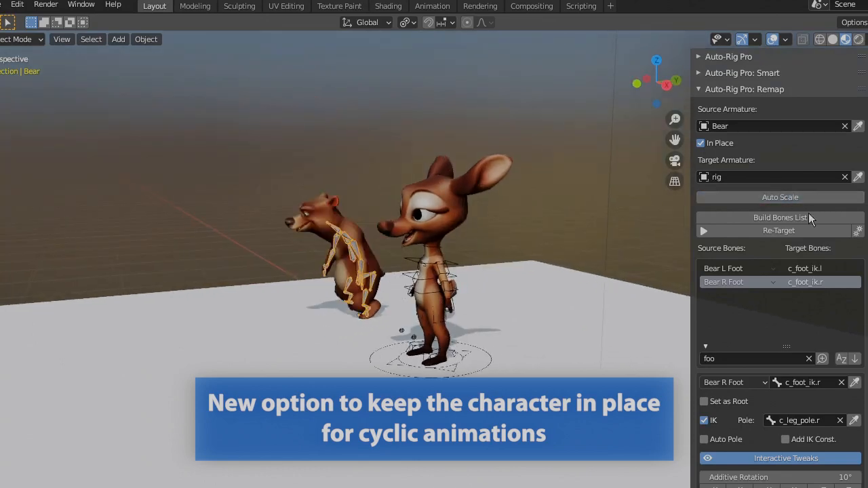
{"action": "left_click", "coordinate": [803, 231]}
{"action": "left_click", "coordinate": [814, 279]}
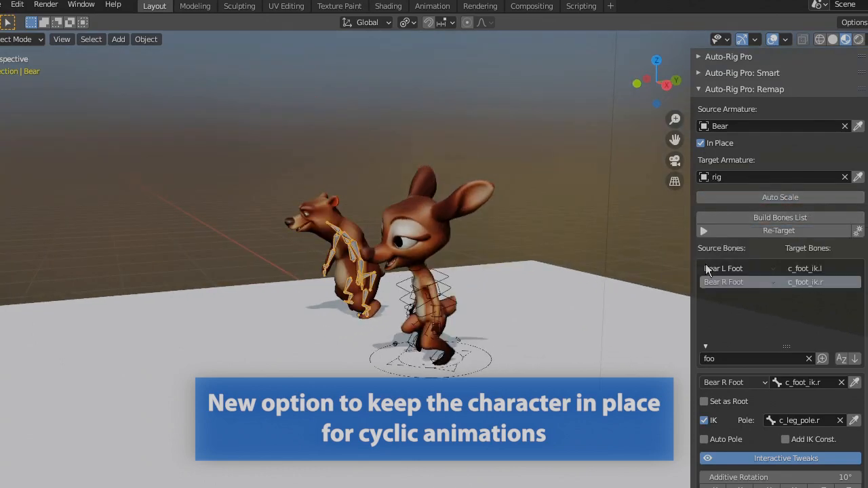